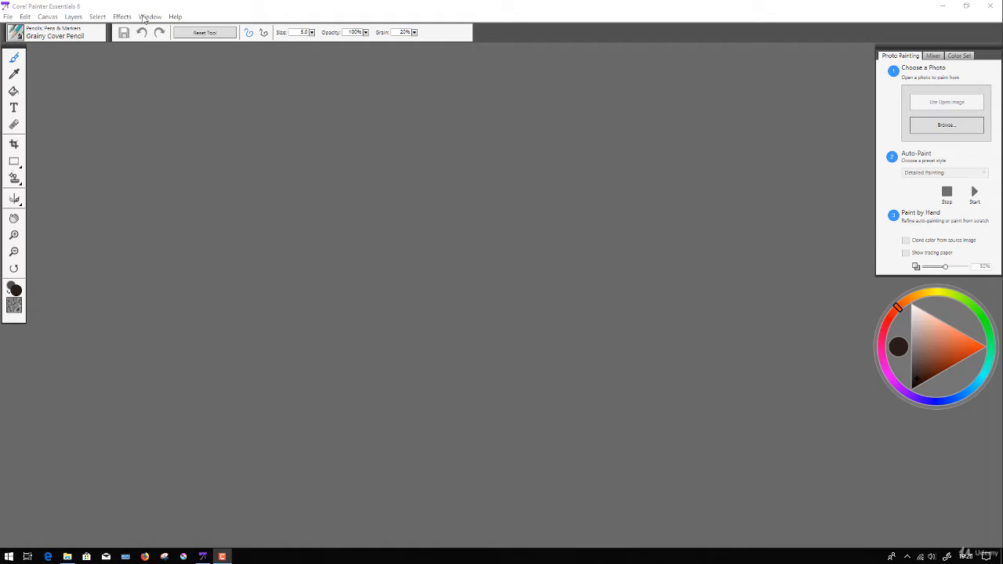
Switch the workspace to the Laptop layout and move the color wheel away from the toolbox to the opposite side
{"action": "left_click", "coordinate": [148, 18]}
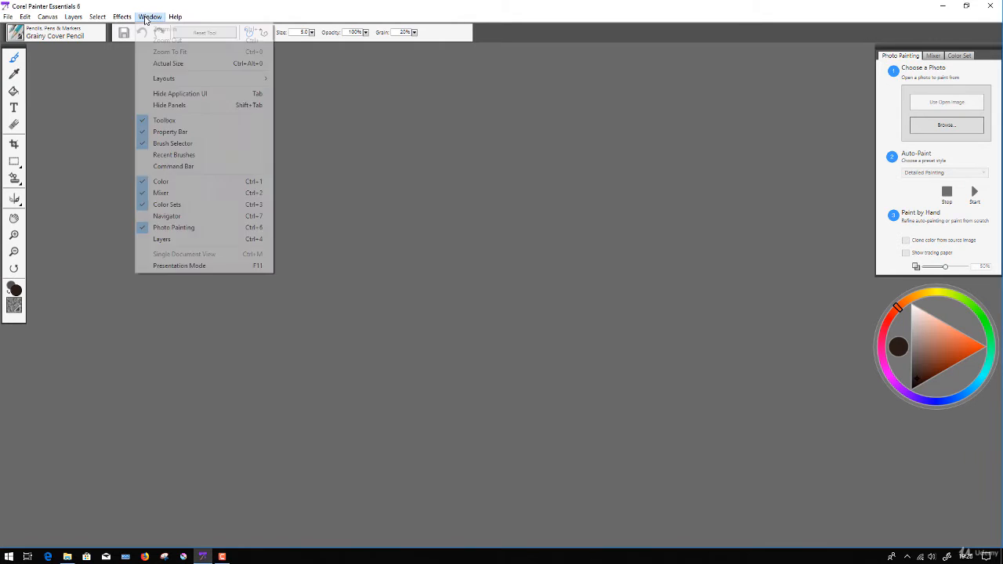
{"action": "mouse_move", "coordinate": [166, 83]}
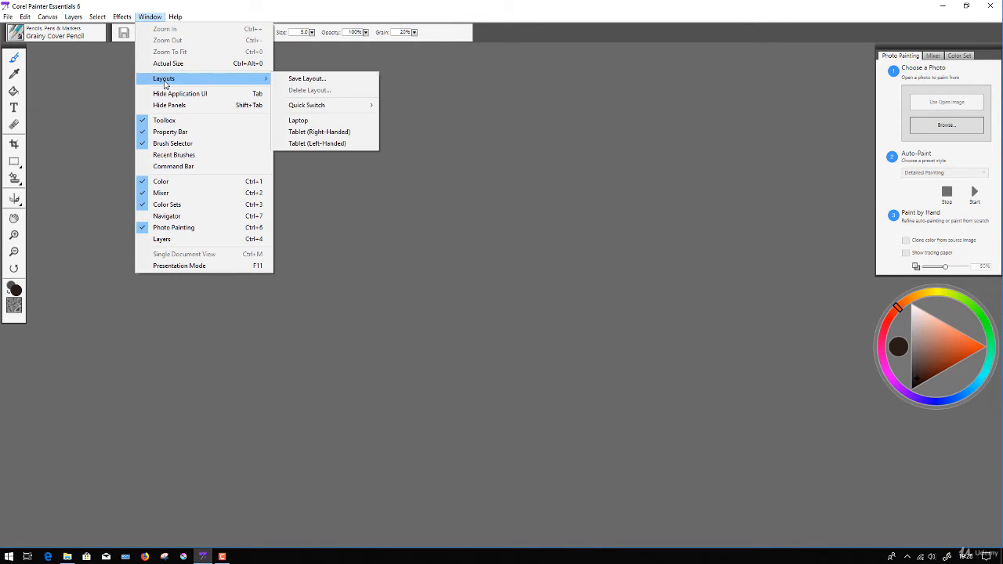
{"action": "left_click", "coordinate": [293, 122]}
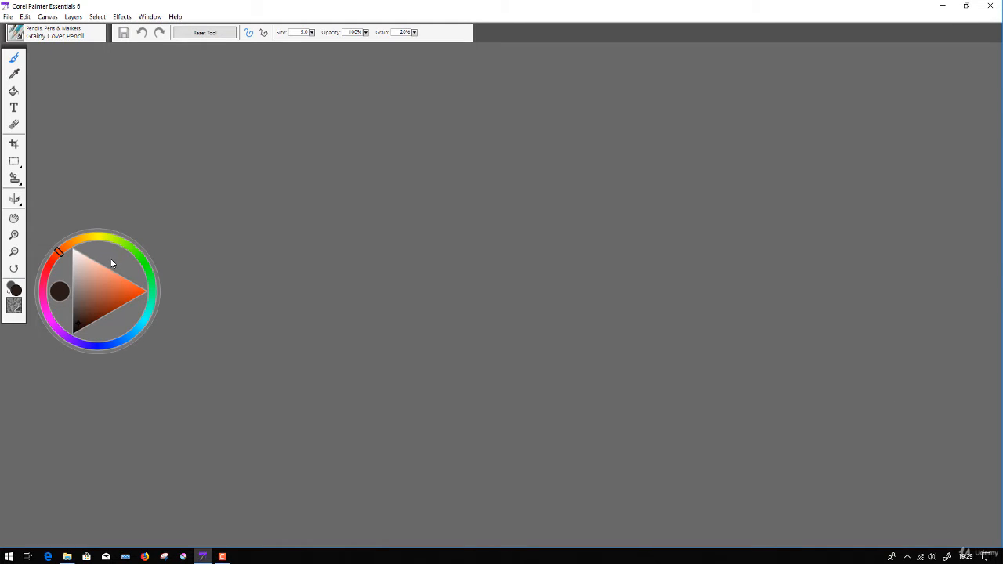
{"action": "left_click_drag", "start_coordinate": [112, 264], "coordinate": [903, 407]}
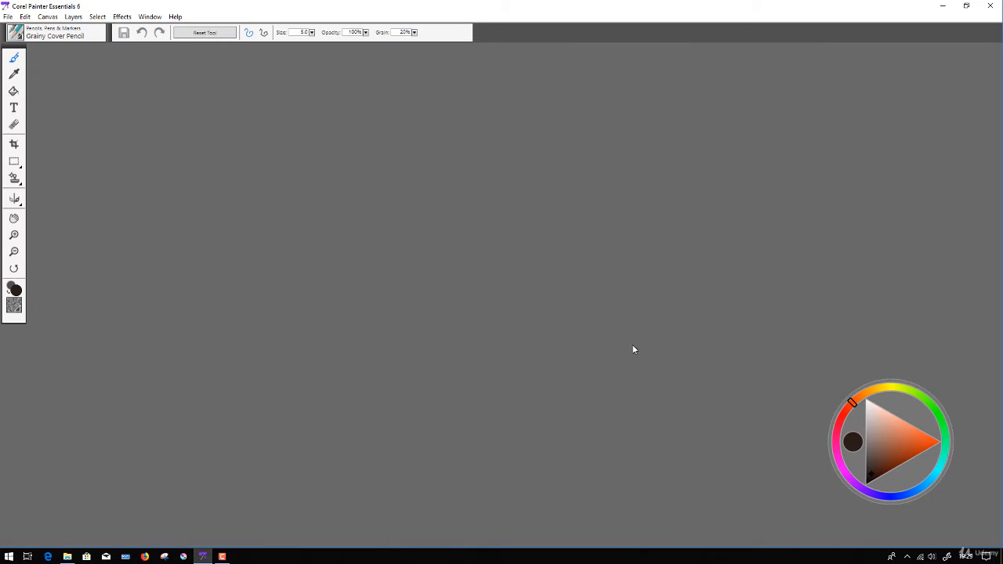
Show the Layers panel and move the color wheel up into the empty area above and beside it
{"action": "left_click", "coordinate": [150, 16]}
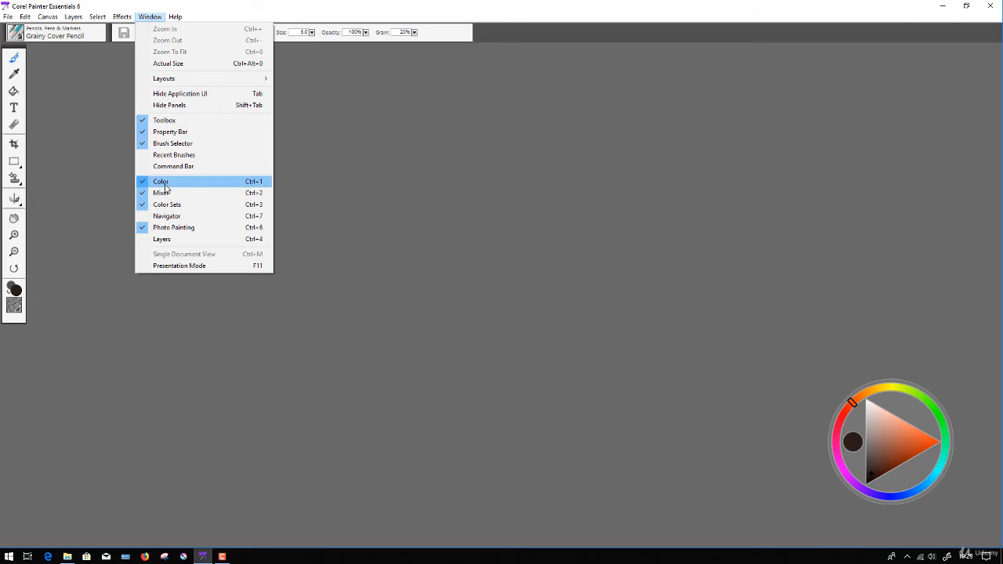
{"action": "left_click", "coordinate": [165, 239]}
{"action": "left_click_drag", "start_coordinate": [848, 426], "coordinate": [789, 150]}
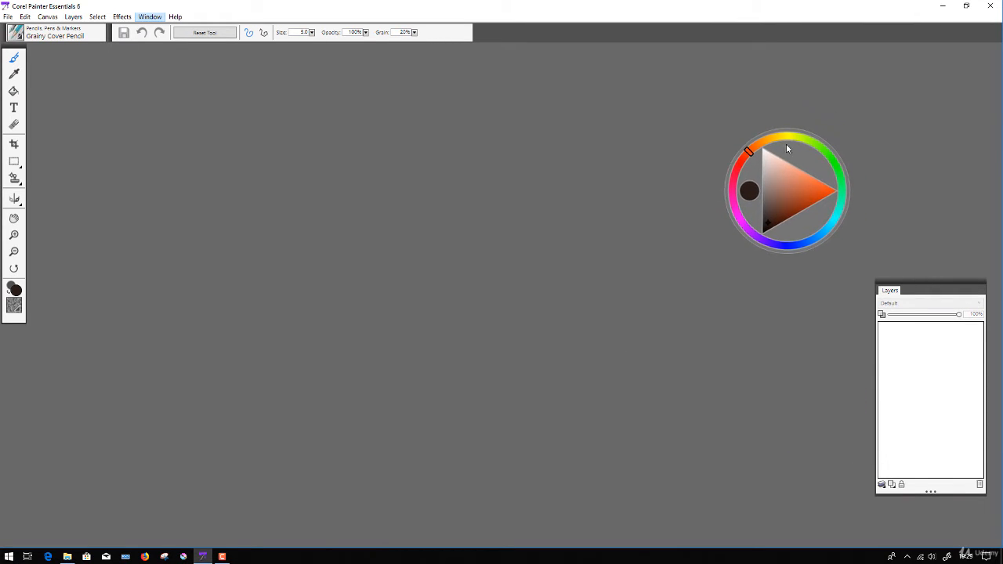
Display the Mixer panel above the Layers panel
{"action": "left_click", "coordinate": [143, 19]}
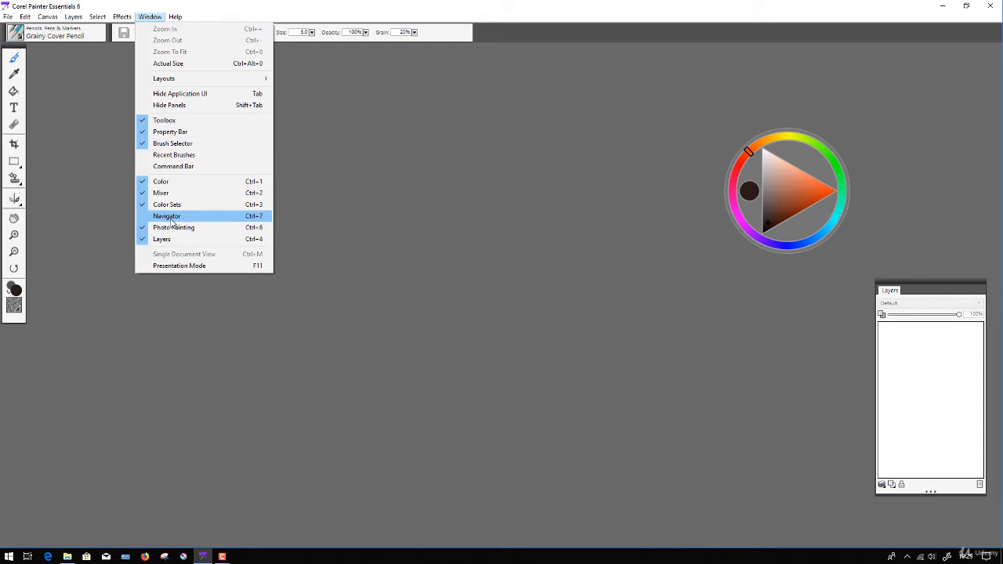
{"action": "left_click", "coordinate": [162, 193]}
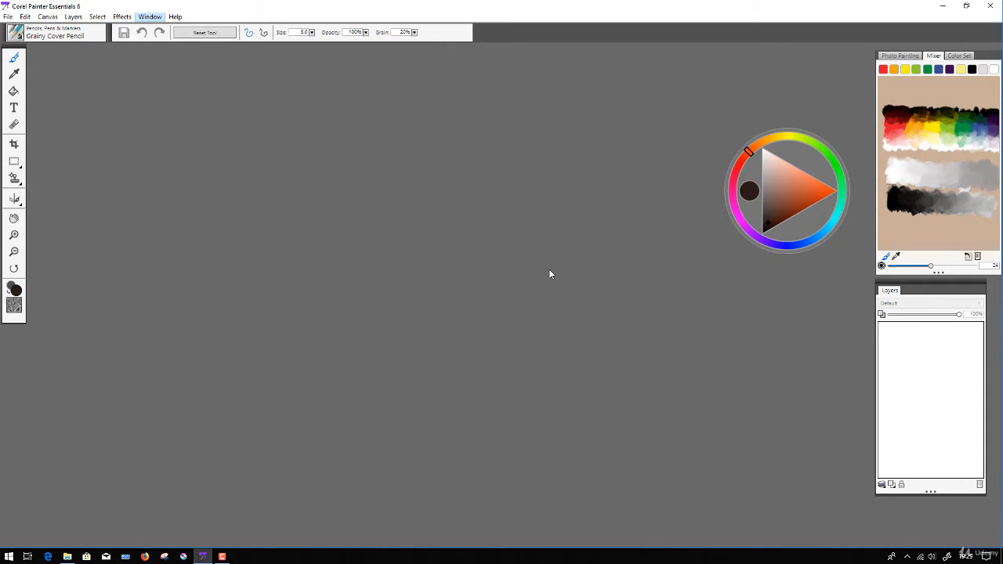
{"action": "left_click", "coordinate": [917, 133]}
{"action": "left_click", "coordinate": [968, 257]}
Start a new image and set its size to 10 inches wide by 6 inches high
{"action": "left_click", "coordinate": [8, 18]}
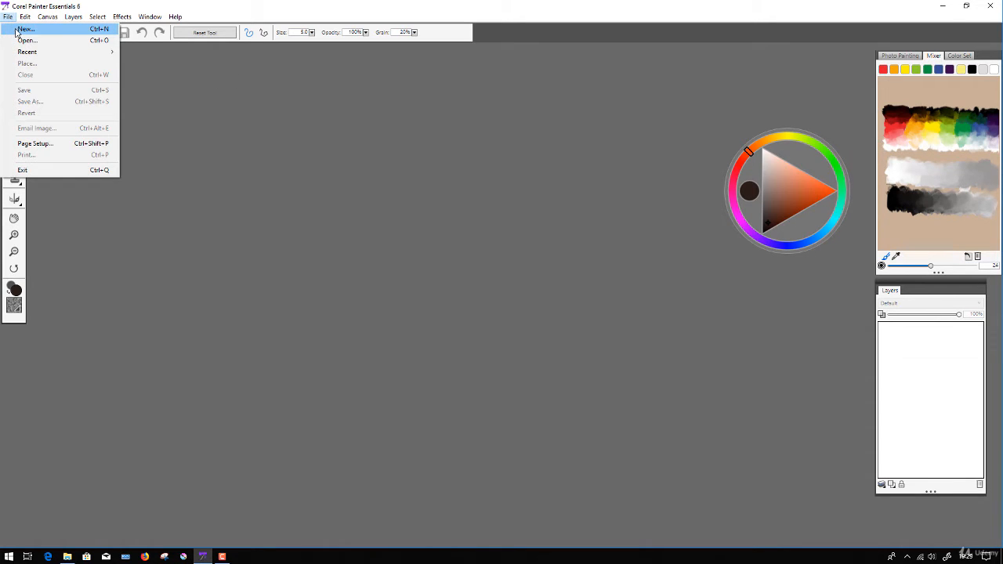
{"action": "left_click", "coordinate": [22, 33]}
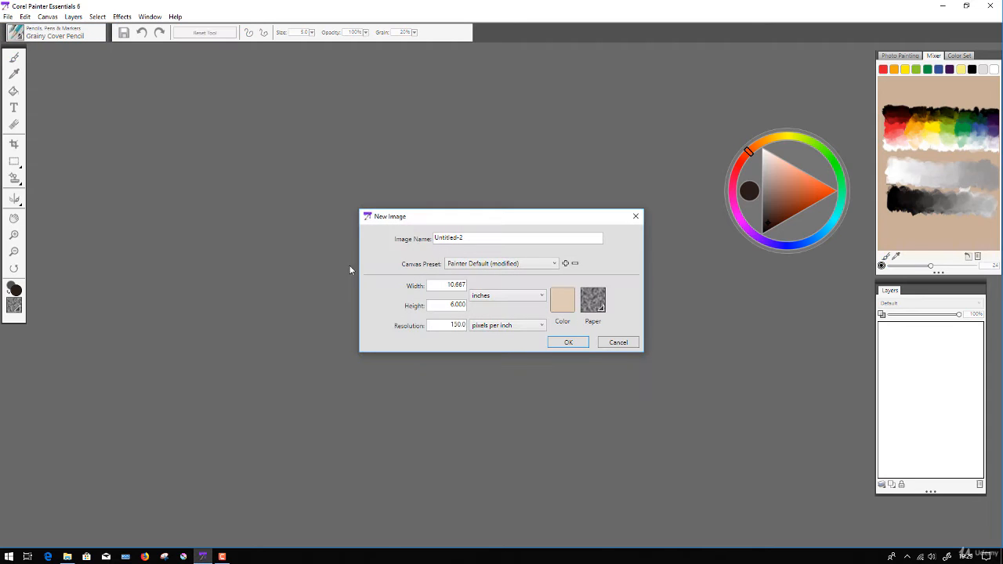
{"action": "left_click", "coordinate": [463, 266]}
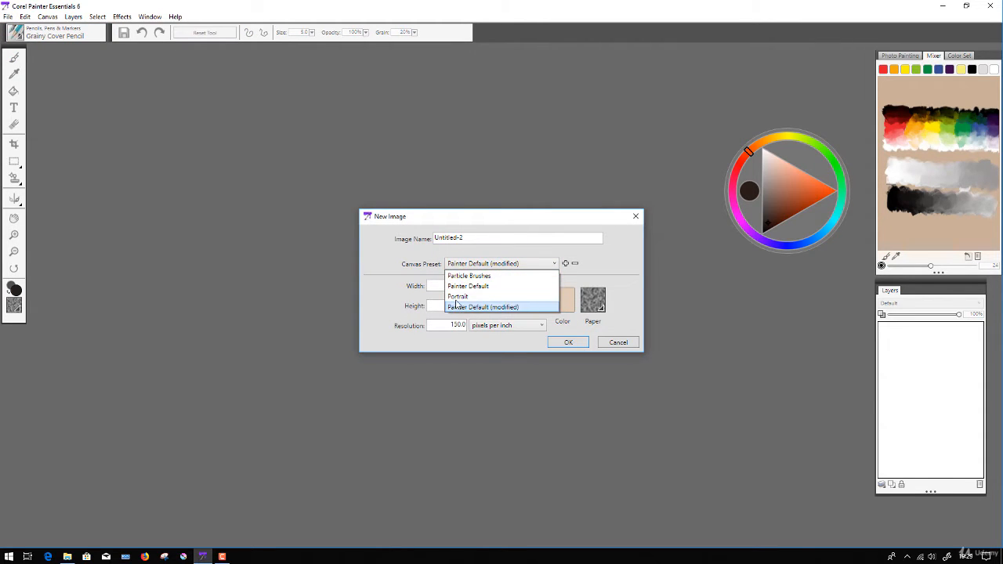
{"action": "left_click", "coordinate": [432, 287]}
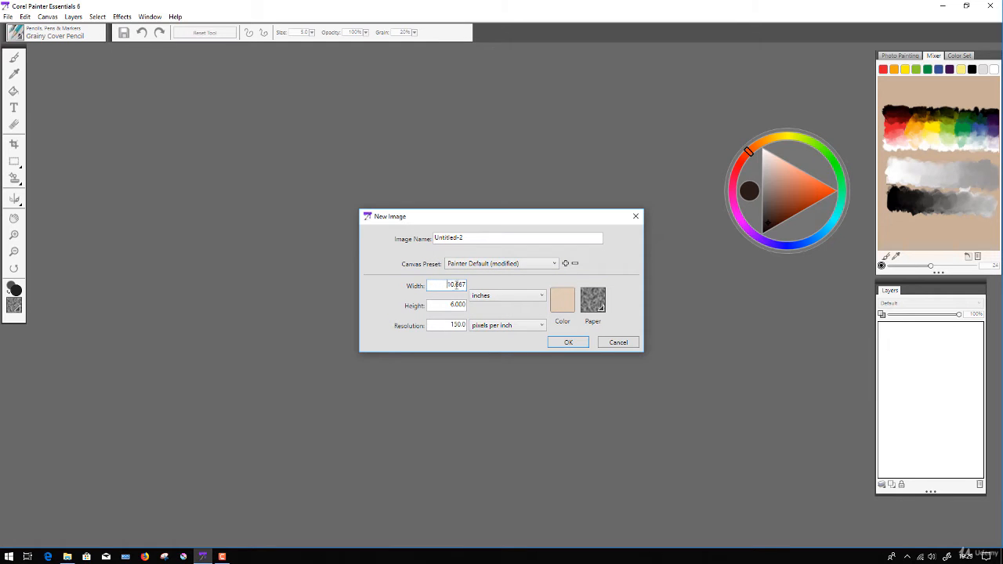
{"action": "double_click", "coordinate": [457, 286]}
{"action": "left_click", "coordinate": [484, 298]}
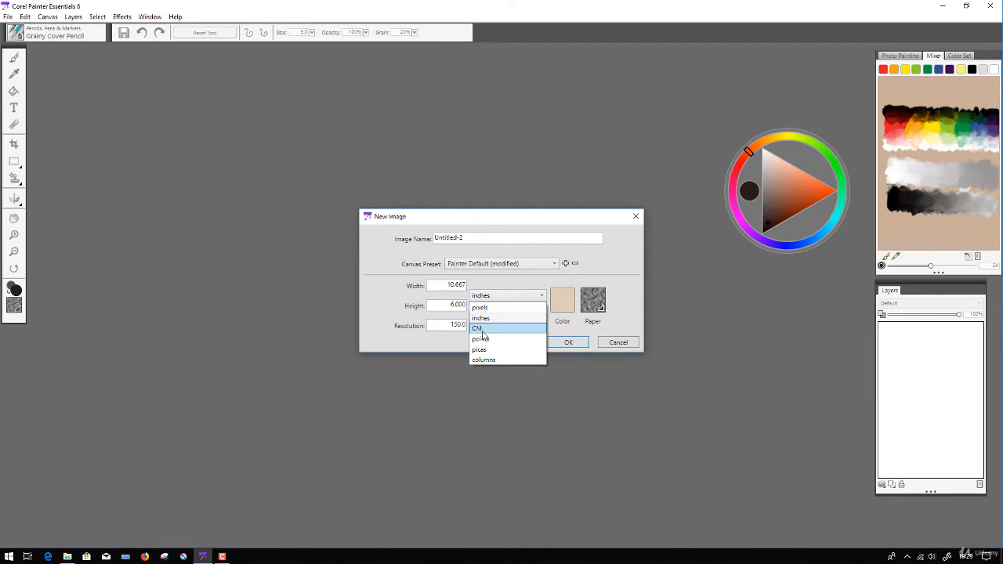
{"action": "left_click", "coordinate": [453, 294]}
{"action": "double_click", "coordinate": [454, 286]}
{"action": "type", "text": "10"}
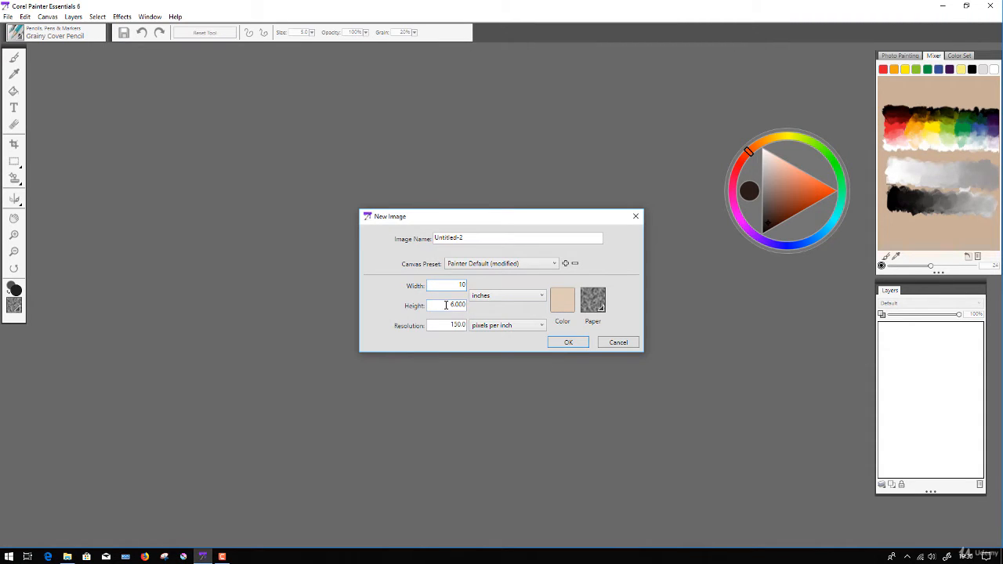
{"action": "double_click", "coordinate": [447, 305]}
{"action": "type", "text": "6"}
{"action": "double_click", "coordinate": [450, 327]}
Set the new image's canvas color to a slightly darker, yellower tan
{"action": "left_click", "coordinate": [564, 304]}
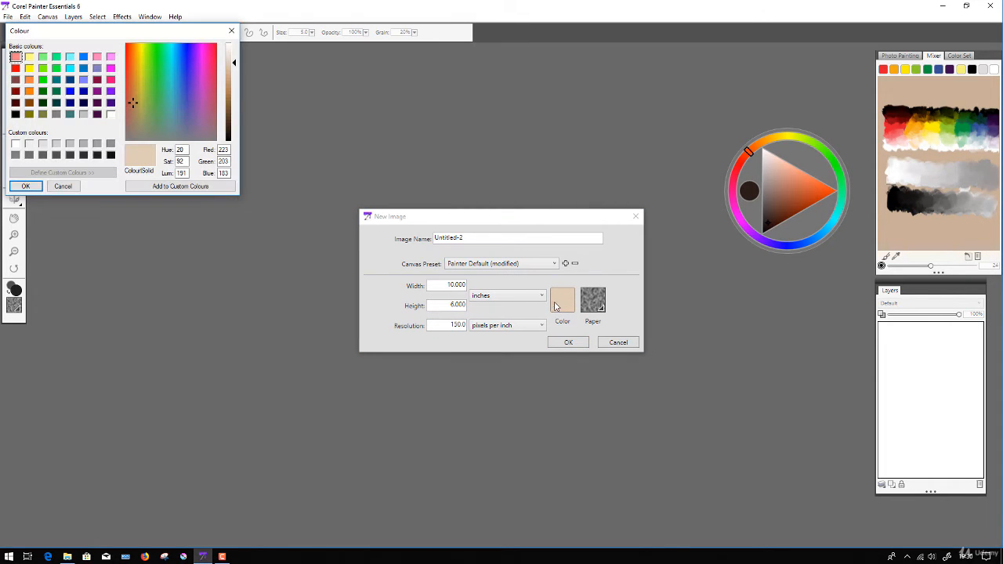
{"action": "left_click_drag", "start_coordinate": [197, 32], "coordinate": [403, 111]}
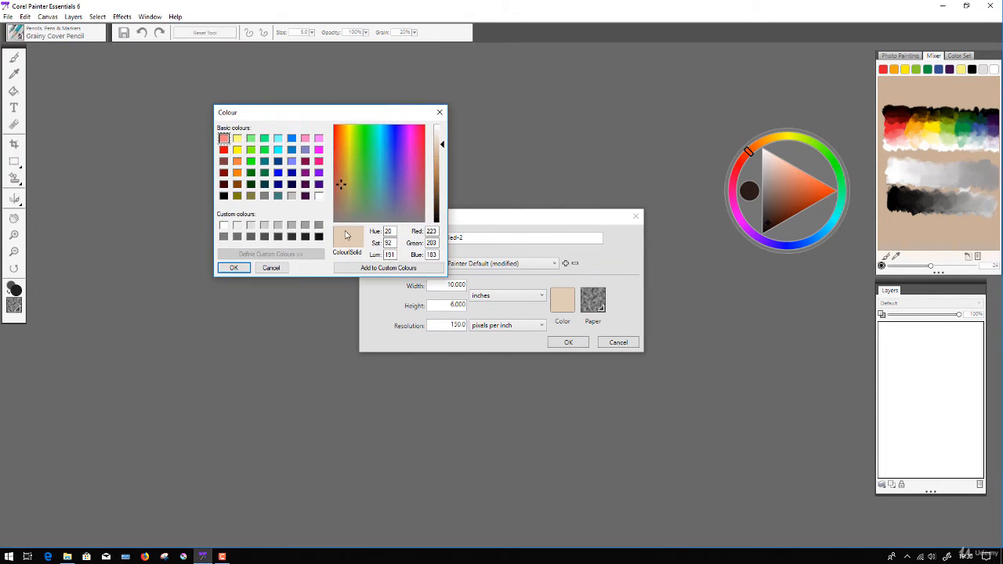
{"action": "mouse_move", "coordinate": [338, 182]}
{"action": "left_mouse_down"}
{"action": "mouse_move", "coordinate": [345, 195]}
{"action": "mouse_move", "coordinate": [343, 187]}
{"action": "left_mouse_up"}
{"action": "left_click_drag", "start_coordinate": [442, 145], "coordinate": [442, 154]}
{"action": "left_click", "coordinate": [234, 267]}
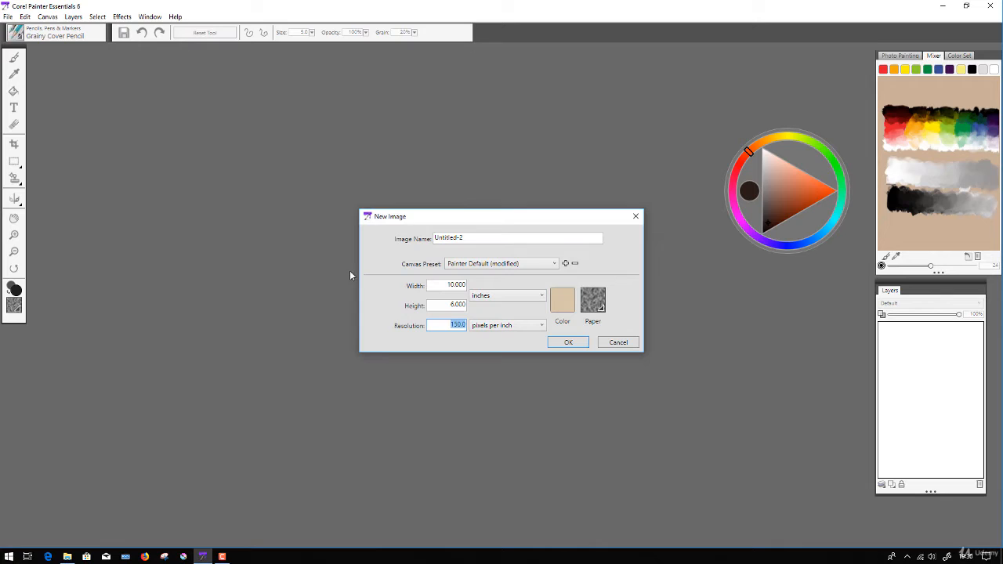
Try several paper textures for the new image, pick one and create the canvas
{"action": "left_click", "coordinate": [597, 307]}
{"action": "left_click", "coordinate": [612, 335]}
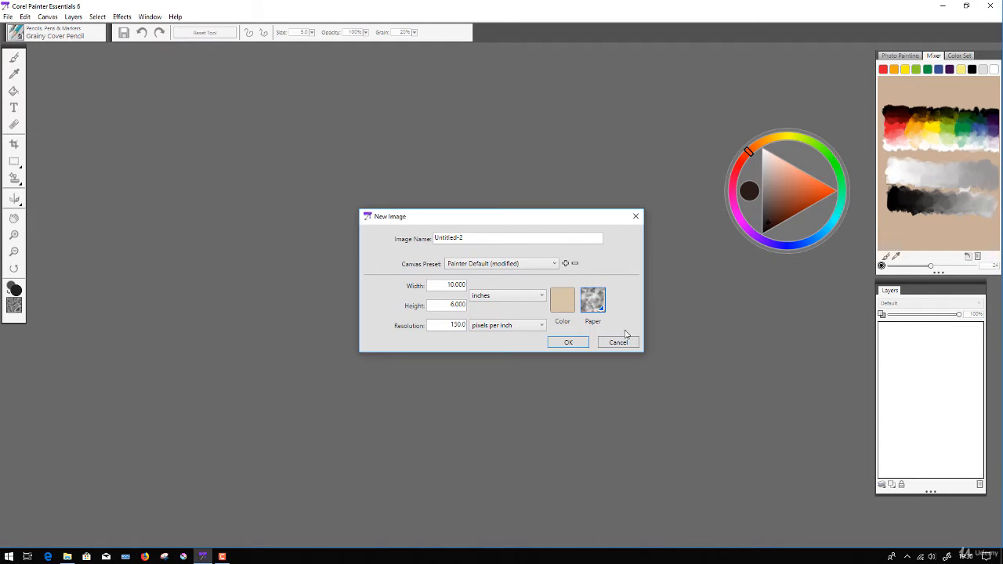
{"action": "left_click", "coordinate": [600, 309]}
{"action": "left_click", "coordinate": [628, 335]}
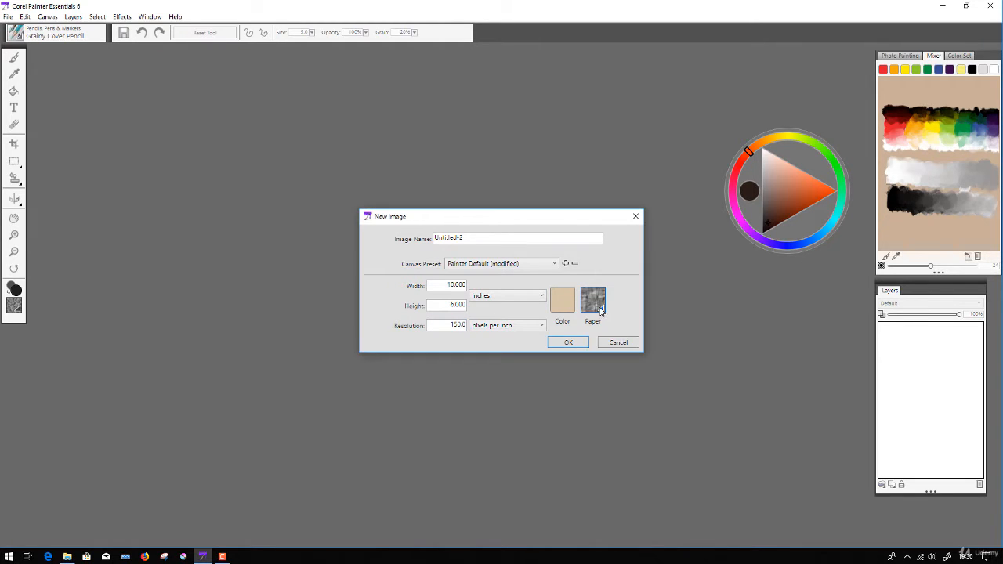
{"action": "left_click", "coordinate": [593, 301]}
{"action": "left_click", "coordinate": [595, 386]}
{"action": "left_click", "coordinate": [567, 342]}
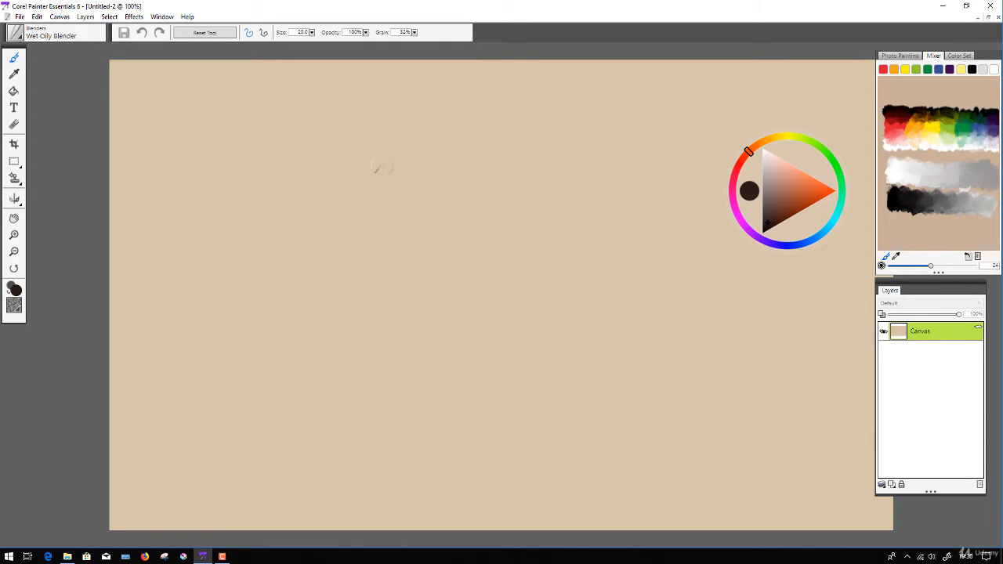
Float the blank Untitled-2 canvas in its own window and narrow it to about half the workspace
{"action": "left_click", "coordinate": [988, 17]}
{"action": "left_click_drag", "start_coordinate": [639, 61], "coordinate": [665, 62]}
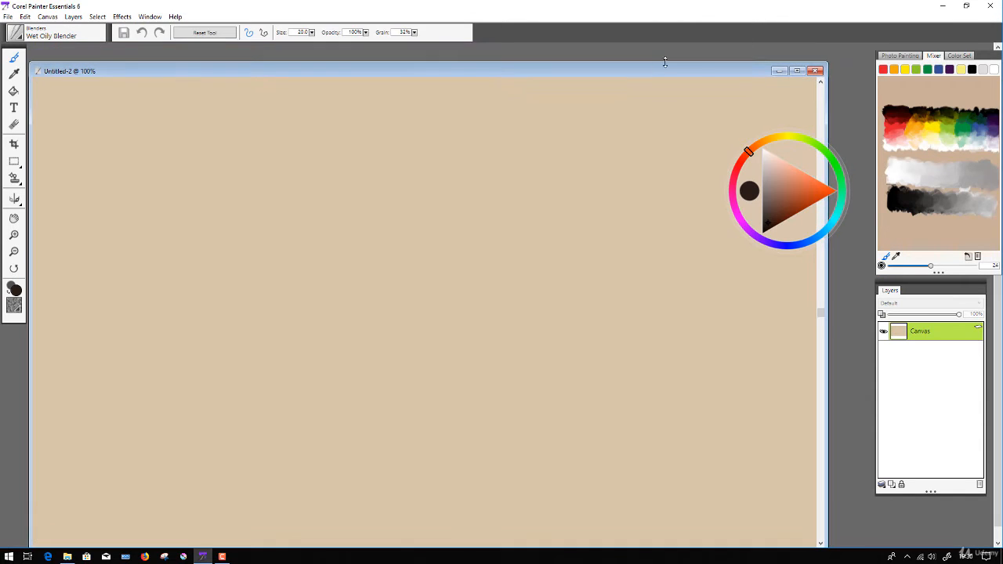
{"action": "left_click_drag", "start_coordinate": [826, 62], "coordinate": [459, 61]}
{"action": "mouse_move", "coordinate": [351, 63]}
{"action": "left_mouse_down"}
{"action": "mouse_move", "coordinate": [399, 73]}
{"action": "mouse_move", "coordinate": [413, 161]}
{"action": "mouse_move", "coordinate": [399, 165]}
{"action": "mouse_move", "coordinate": [319, 69]}
{"action": "mouse_move", "coordinate": [354, 79]}
{"action": "left_mouse_up"}
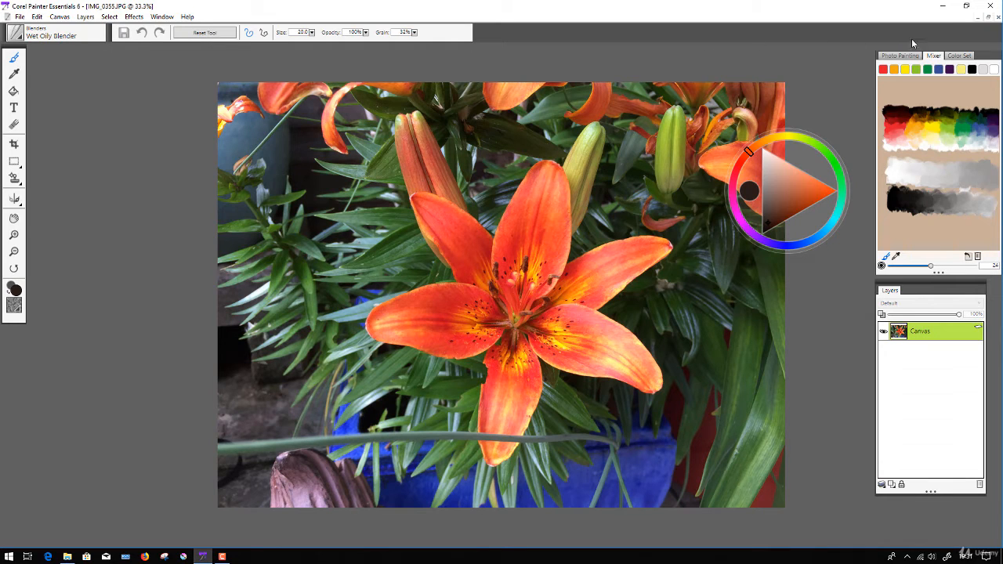
Float the IMG_0355.JPG lily photo in its own window, shrink it and place it beside the blank canvas
{"action": "left_click", "coordinate": [987, 20]}
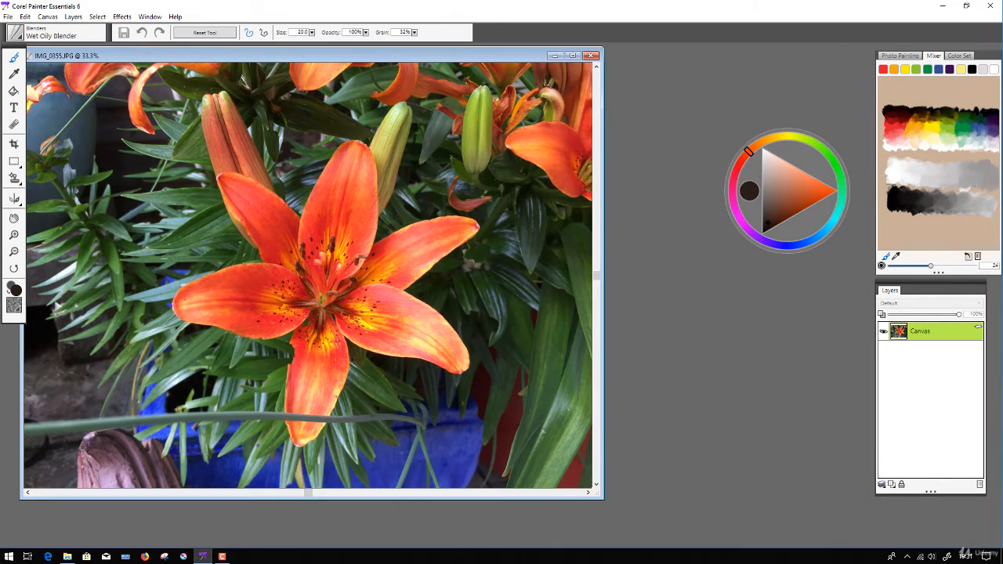
{"action": "left_click_drag", "start_coordinate": [596, 495], "coordinate": [401, 473]}
{"action": "left_click_drag", "start_coordinate": [222, 55], "coordinate": [692, 71]}
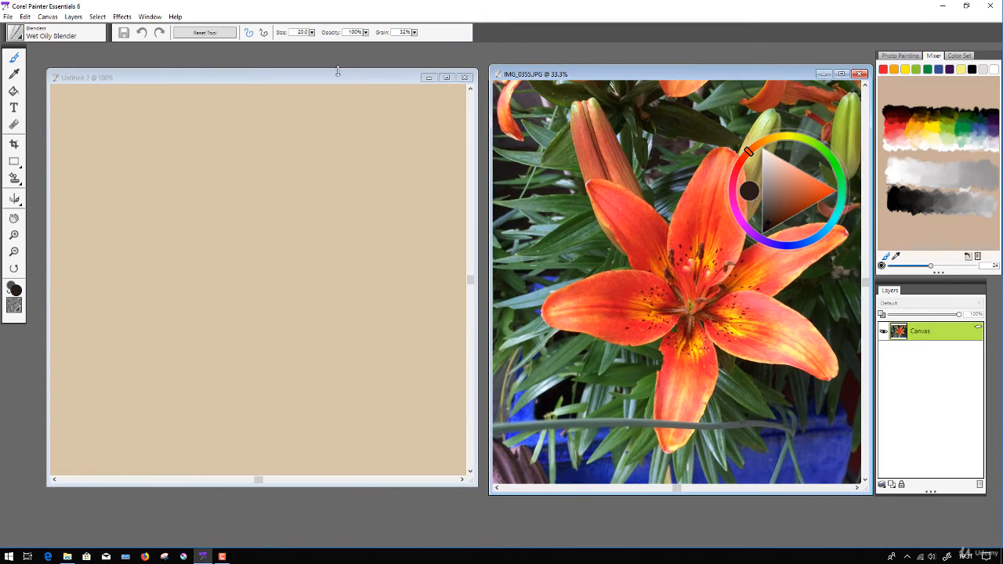
Line up the blank canvas window with the photo window and move the color wheel off the flower
{"action": "left_click_drag", "start_coordinate": [336, 80], "coordinate": [343, 75]}
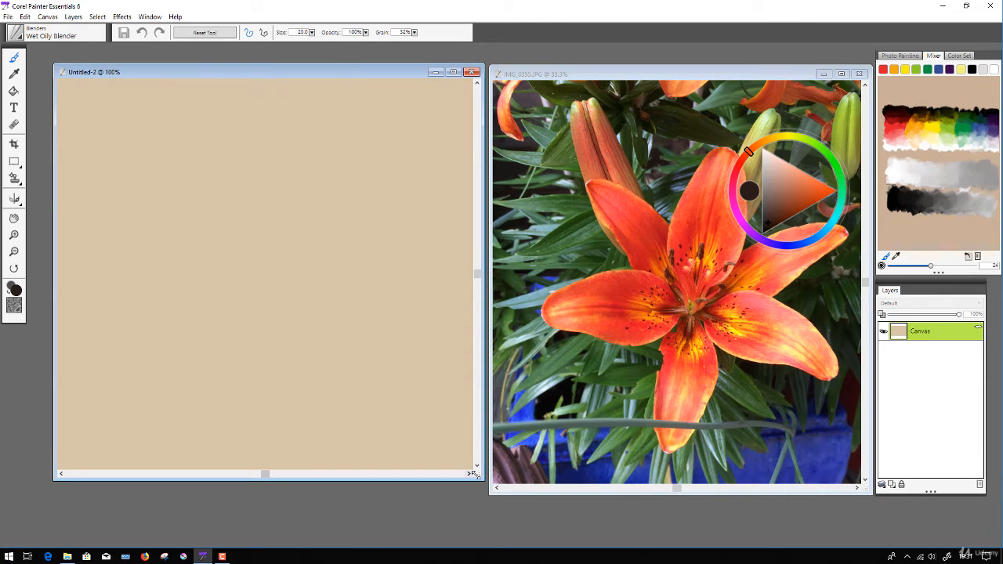
{"action": "left_click_drag", "start_coordinate": [478, 478], "coordinate": [472, 487]}
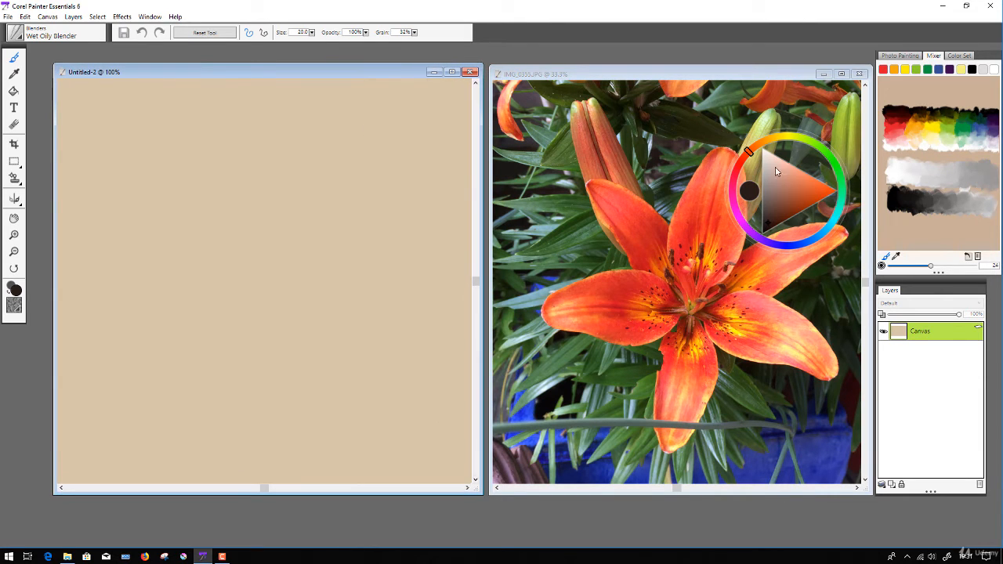
{"action": "left_click_drag", "start_coordinate": [797, 155], "coordinate": [783, 76]}
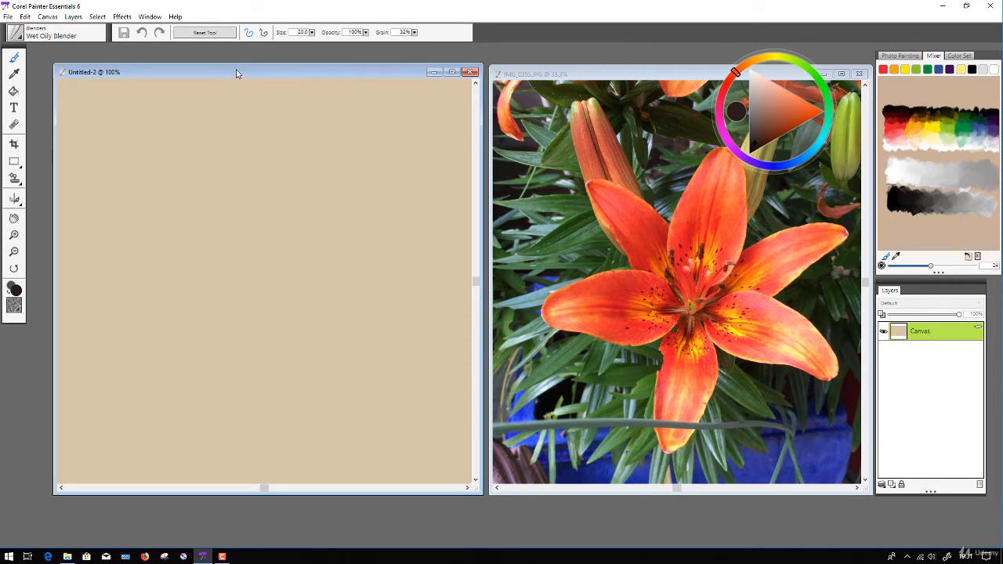
Add a new layer above the Canvas and reduce the blank image's view to 50% so it fits its window
{"action": "left_click", "coordinate": [892, 486]}
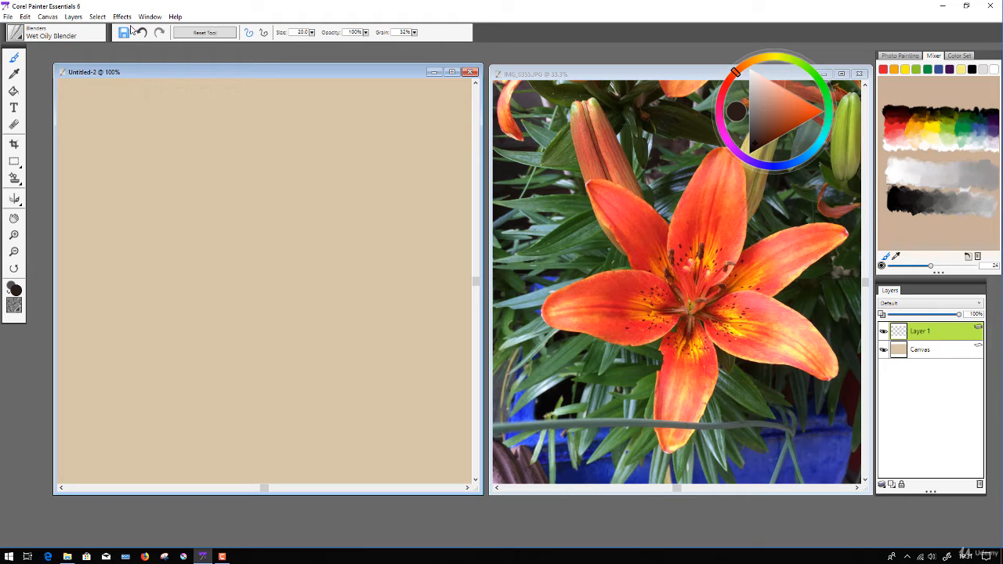
{"action": "left_click", "coordinate": [13, 253]}
{"action": "left_click", "coordinate": [13, 253]}
{"action": "left_click", "coordinate": [13, 253]}
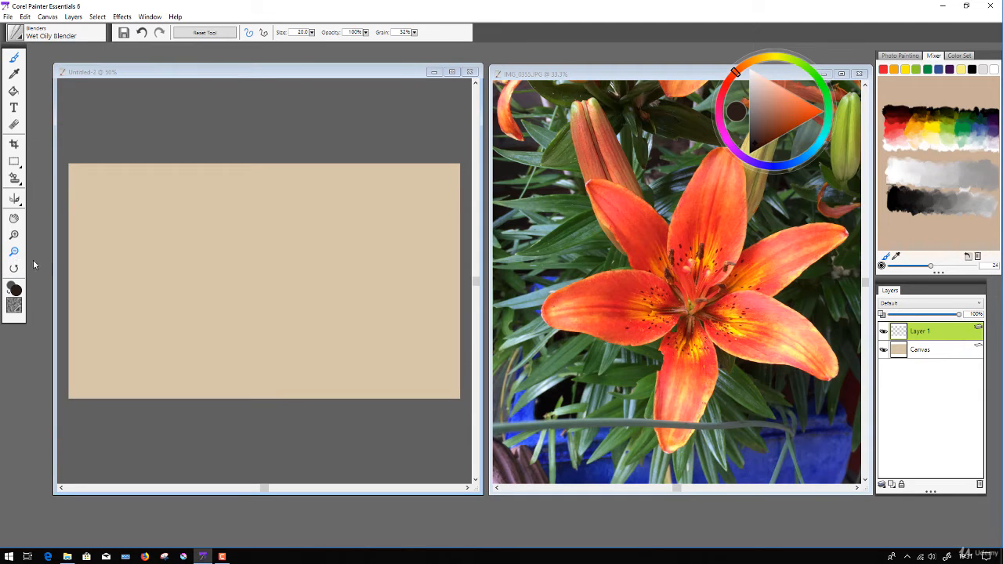
Choose the Grainy Cover Pencil brush from the Pencils, Pens & Markers category
{"action": "key", "text": "b"}
{"action": "left_click", "coordinate": [16, 35]}
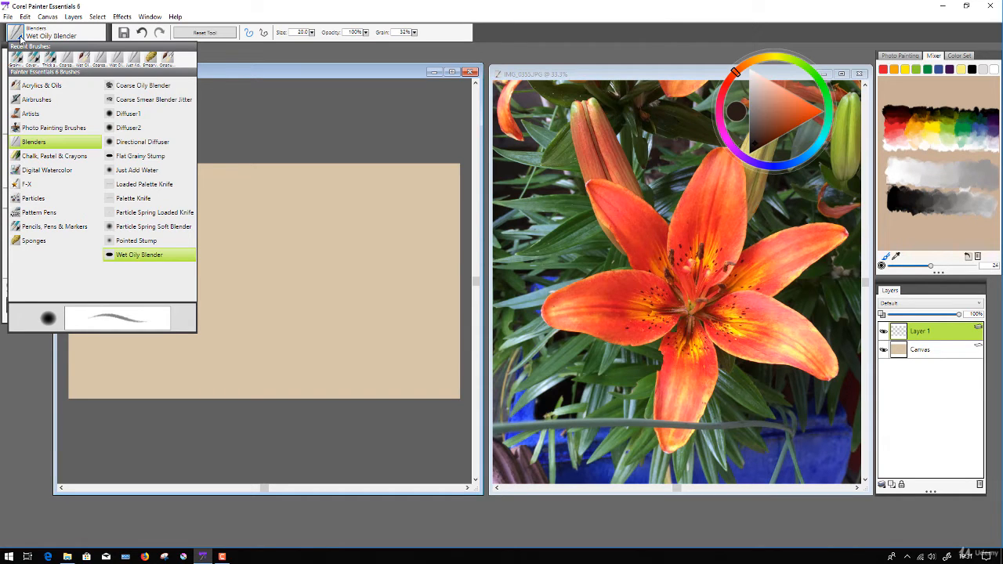
{"action": "left_click", "coordinate": [53, 228]}
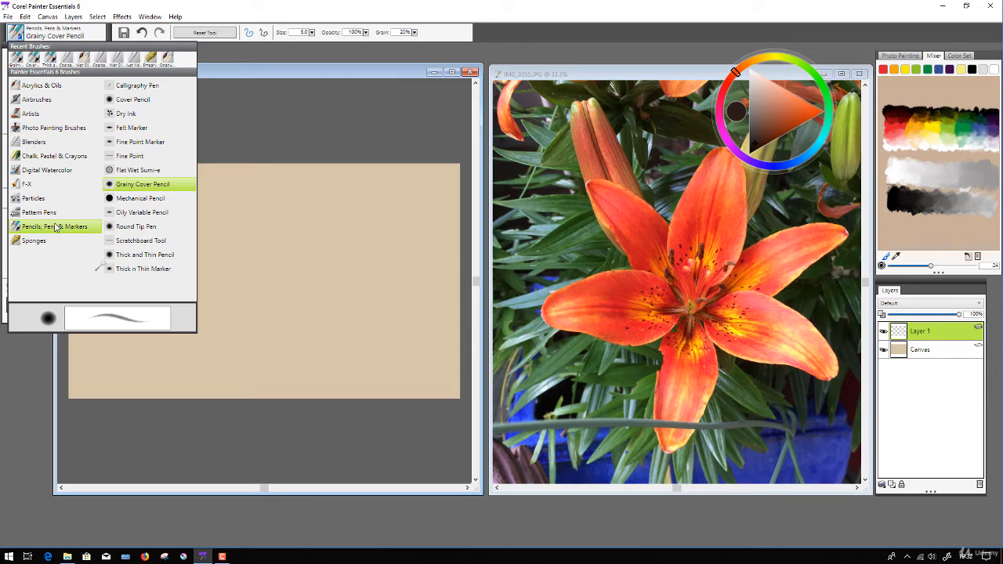
{"action": "left_click", "coordinate": [132, 186]}
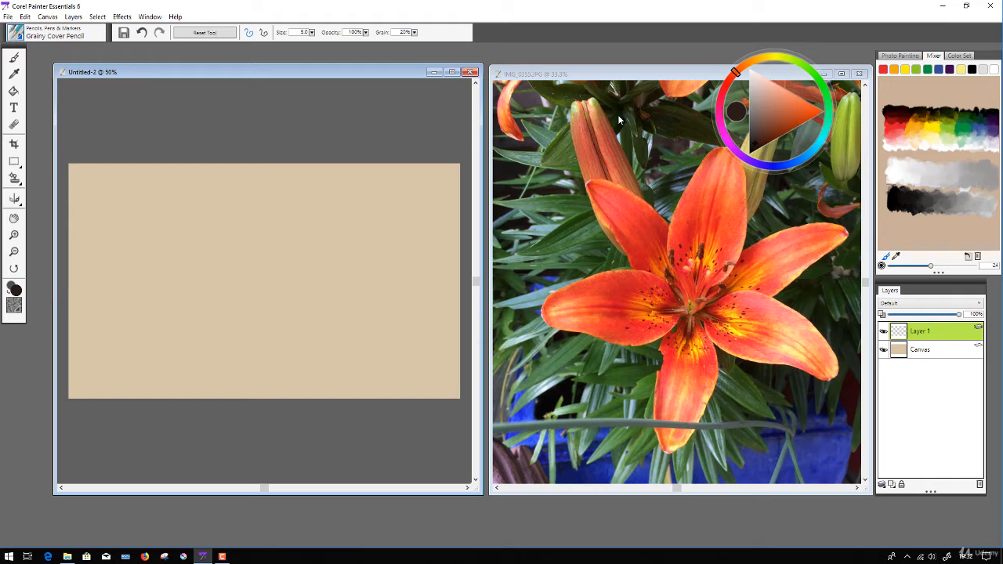
Set the brush color to a dark grayish blue
{"action": "left_click", "coordinate": [760, 103]}
{"action": "mouse_move", "coordinate": [769, 145]}
{"action": "left_mouse_down"}
{"action": "mouse_move", "coordinate": [758, 145]}
{"action": "mouse_move", "coordinate": [755, 125]}
{"action": "left_mouse_up"}
{"action": "left_click", "coordinate": [778, 164]}
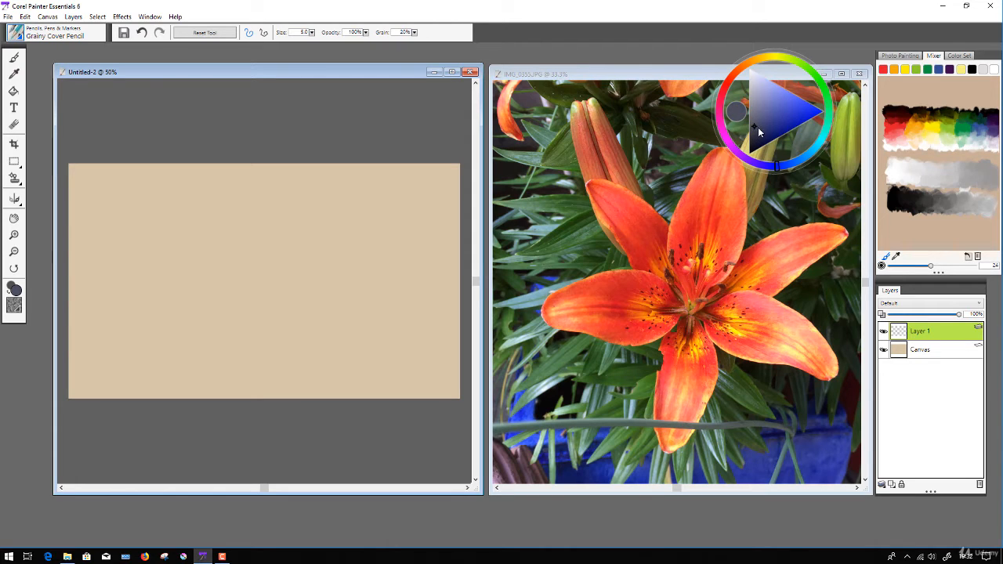
{"action": "left_click", "coordinate": [784, 164]}
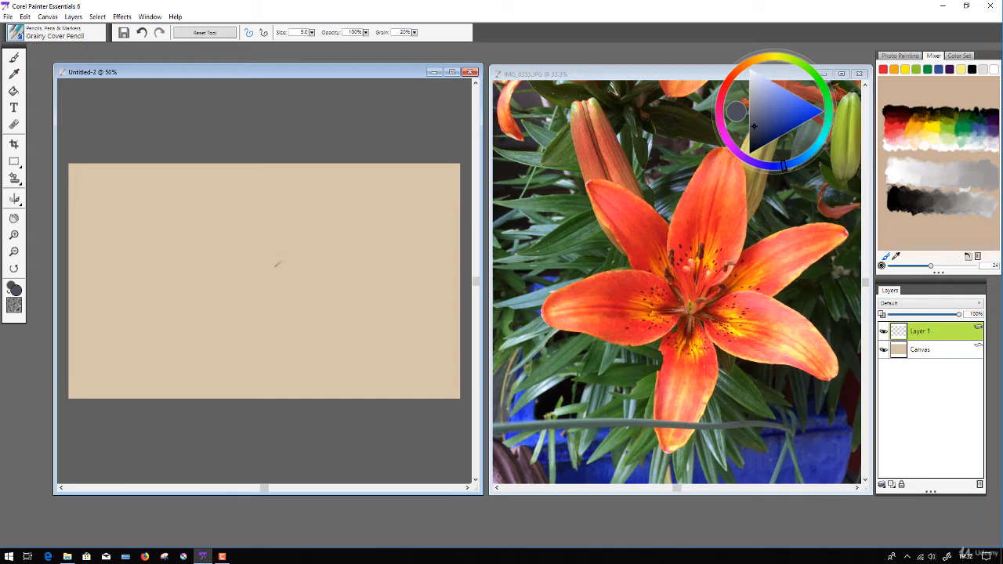
Sketch the flower's upright top petal on Layer 1 with light pencil strokes, closing it with a curved base
{"action": "left_click_drag", "start_coordinate": [309, 202], "coordinate": [292, 276]}
{"action": "left_click_drag", "start_coordinate": [361, 206], "coordinate": [351, 283]}
{"action": "left_click_drag", "start_coordinate": [356, 188], "coordinate": [349, 276]}
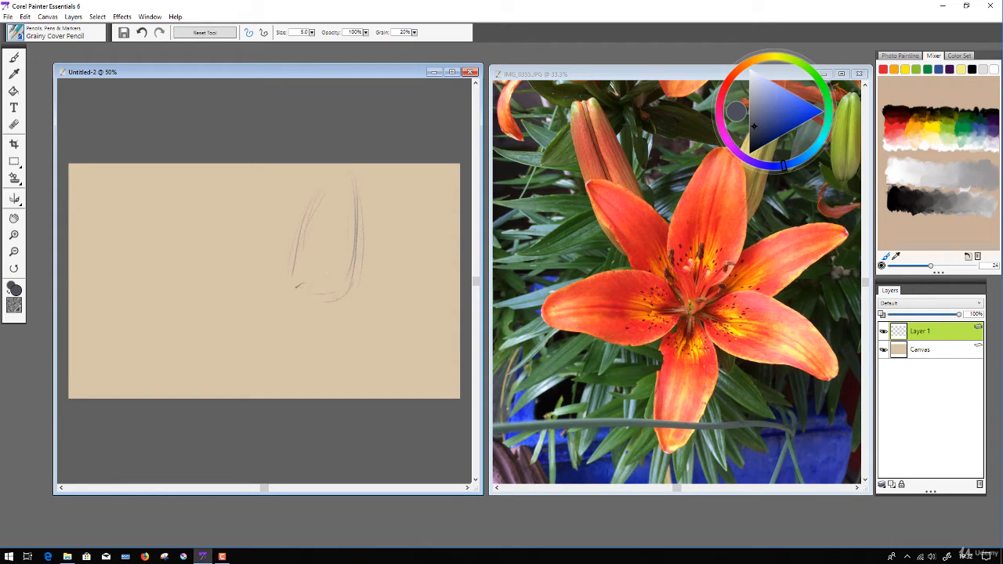
{"action": "left_click_drag", "start_coordinate": [294, 280], "coordinate": [350, 274]}
Lightly sketch the upper-left and right petals and start the upper edge of the lower-right petal
{"action": "left_click_drag", "start_coordinate": [291, 233], "coordinate": [253, 204]}
{"action": "left_click_drag", "start_coordinate": [272, 285], "coordinate": [233, 246]}
{"action": "mouse_move", "coordinate": [357, 234]}
{"action": "left_mouse_down"}
{"action": "mouse_move", "coordinate": [441, 249]}
{"action": "mouse_move", "coordinate": [361, 263]}
{"action": "mouse_move", "coordinate": [430, 232]}
{"action": "left_mouse_up"}
{"action": "left_click_drag", "start_coordinate": [380, 304], "coordinate": [440, 248]}
{"action": "left_click_drag", "start_coordinate": [397, 286], "coordinate": [438, 371]}
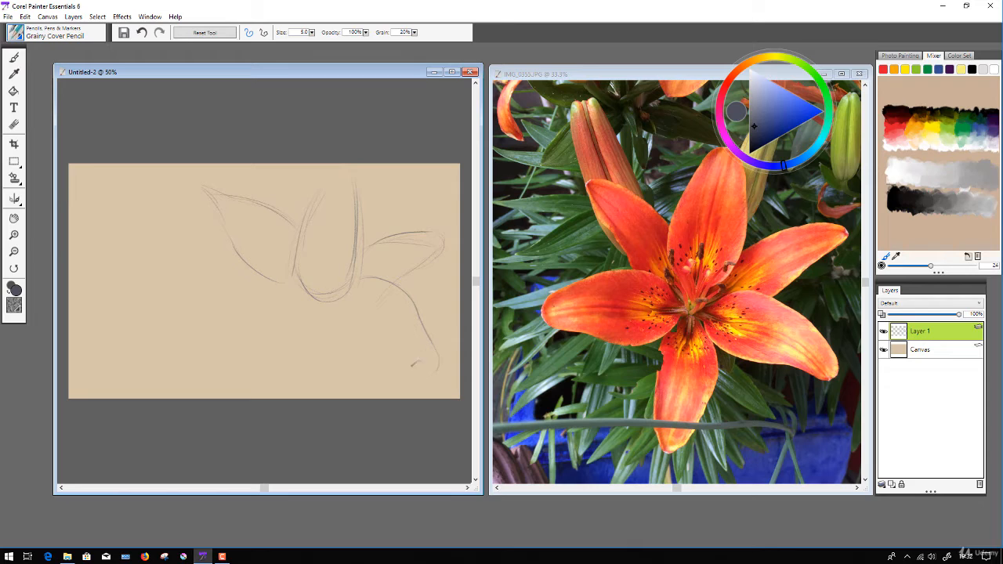
Complete the lower-right petal and sketch the bottom and left petals, the bud behind the flower and the center details
{"action": "left_click_drag", "start_coordinate": [343, 319], "coordinate": [421, 371]}
{"action": "mouse_move", "coordinate": [282, 314]}
{"action": "left_mouse_down"}
{"action": "mouse_move", "coordinate": [264, 369]}
{"action": "mouse_move", "coordinate": [273, 374]}
{"action": "mouse_move", "coordinate": [324, 324]}
{"action": "left_mouse_up"}
{"action": "mouse_move", "coordinate": [269, 364]}
{"action": "left_mouse_down"}
{"action": "mouse_move", "coordinate": [269, 391]}
{"action": "mouse_move", "coordinate": [296, 381]}
{"action": "left_mouse_up"}
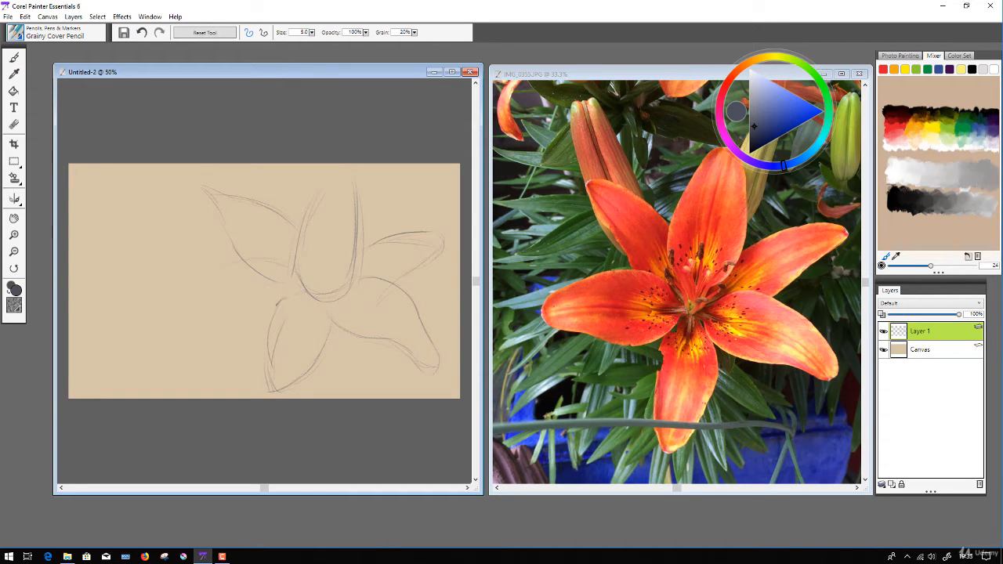
{"action": "mouse_move", "coordinate": [234, 298]}
{"action": "left_mouse_down"}
{"action": "mouse_move", "coordinate": [269, 313]}
{"action": "mouse_move", "coordinate": [281, 267]}
{"action": "mouse_move", "coordinate": [274, 279]}
{"action": "mouse_move", "coordinate": [207, 280]}
{"action": "mouse_move", "coordinate": [216, 267]}
{"action": "mouse_move", "coordinate": [189, 303]}
{"action": "mouse_move", "coordinate": [214, 303]}
{"action": "mouse_move", "coordinate": [190, 279]}
{"action": "mouse_move", "coordinate": [211, 303]}
{"action": "mouse_move", "coordinate": [232, 301]}
{"action": "mouse_move", "coordinate": [225, 263]}
{"action": "left_mouse_up"}
{"action": "mouse_move", "coordinate": [275, 167]}
{"action": "left_mouse_down"}
{"action": "mouse_move", "coordinate": [299, 211]}
{"action": "mouse_move", "coordinate": [249, 190]}
{"action": "mouse_move", "coordinate": [248, 203]}
{"action": "mouse_move", "coordinate": [295, 206]}
{"action": "left_mouse_up"}
{"action": "left_click_drag", "start_coordinate": [384, 301], "coordinate": [365, 312]}
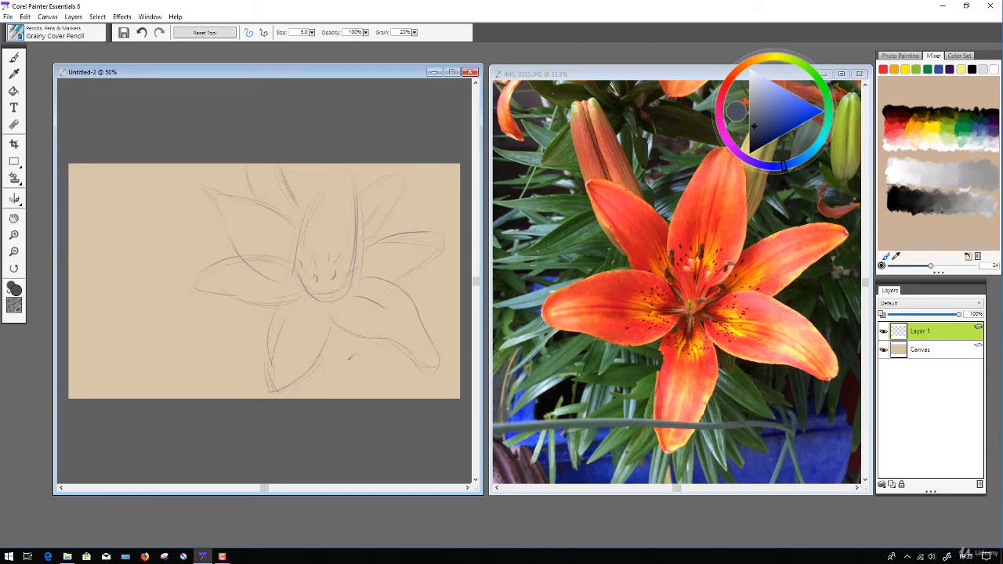
Erase the overlapping lines around the flower's center and right petal and the bud lines above the upper-left petal
{"action": "left_click", "coordinate": [14, 124]}
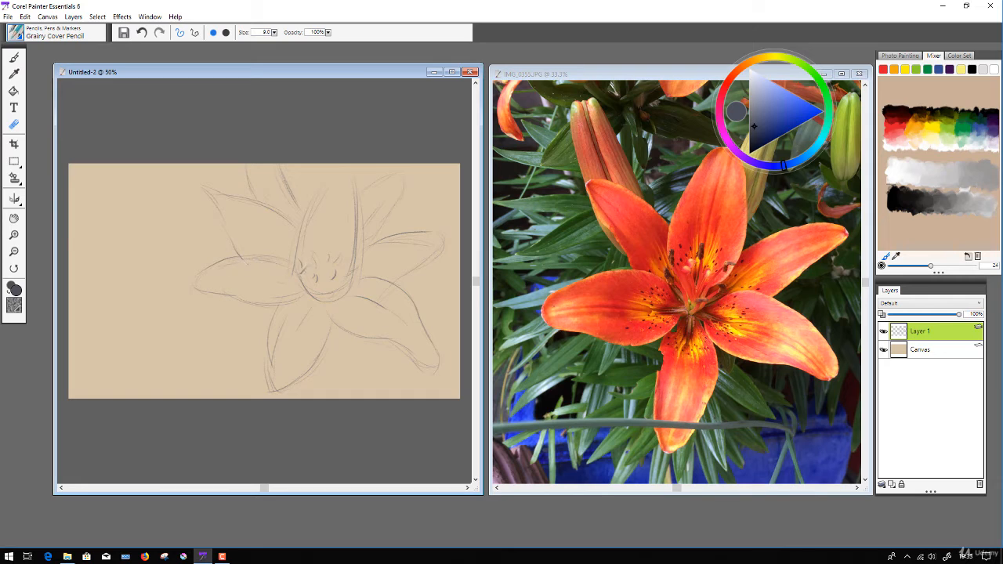
{"action": "left_click_drag", "start_coordinate": [307, 296], "coordinate": [311, 308]}
{"action": "mouse_move", "coordinate": [357, 253]}
{"action": "left_mouse_down"}
{"action": "mouse_move", "coordinate": [407, 252]}
{"action": "mouse_move", "coordinate": [377, 242]}
{"action": "left_mouse_up"}
{"action": "left_click_drag", "start_coordinate": [280, 168], "coordinate": [297, 208]}
{"action": "mouse_move", "coordinate": [246, 166]}
{"action": "left_mouse_down"}
{"action": "mouse_move", "coordinate": [252, 193]}
{"action": "mouse_move", "coordinate": [242, 190]}
{"action": "left_mouse_up"}
{"action": "left_click", "coordinate": [14, 59]}
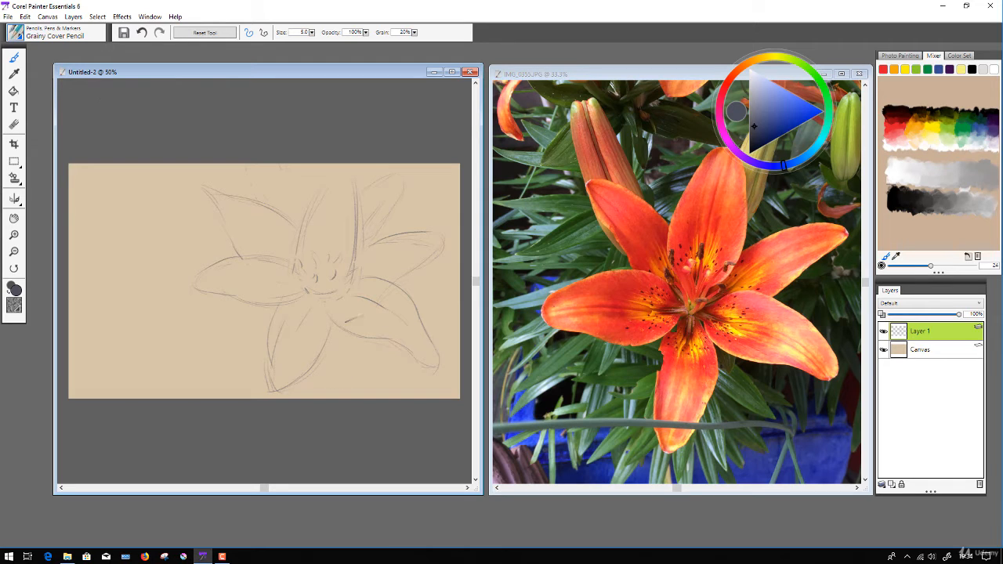
Crop the image closely around the flower sketch, removing the empty area beside the left petal and trimming the edges
{"action": "left_click", "coordinate": [13, 145]}
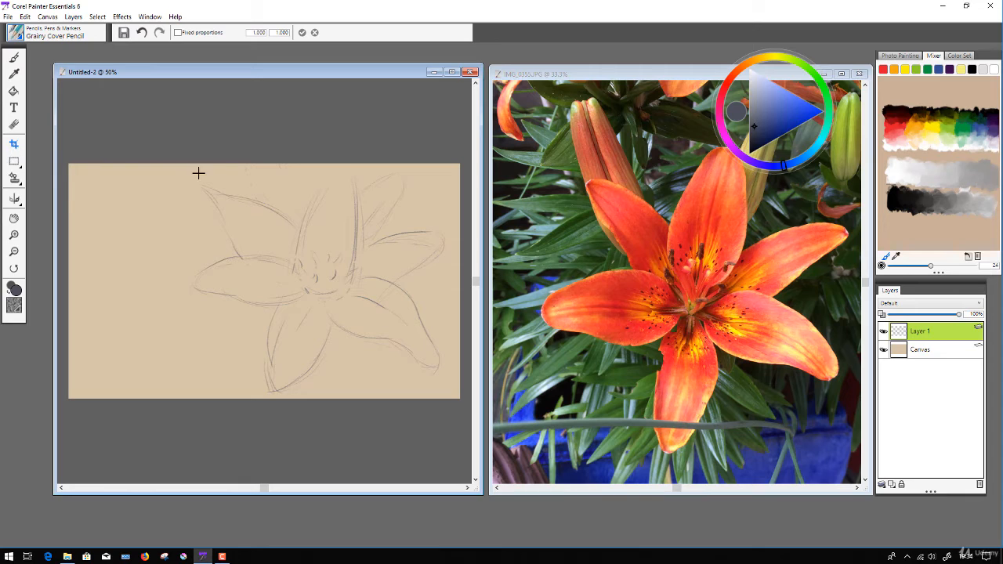
{"action": "left_click_drag", "start_coordinate": [180, 163], "coordinate": [451, 413]}
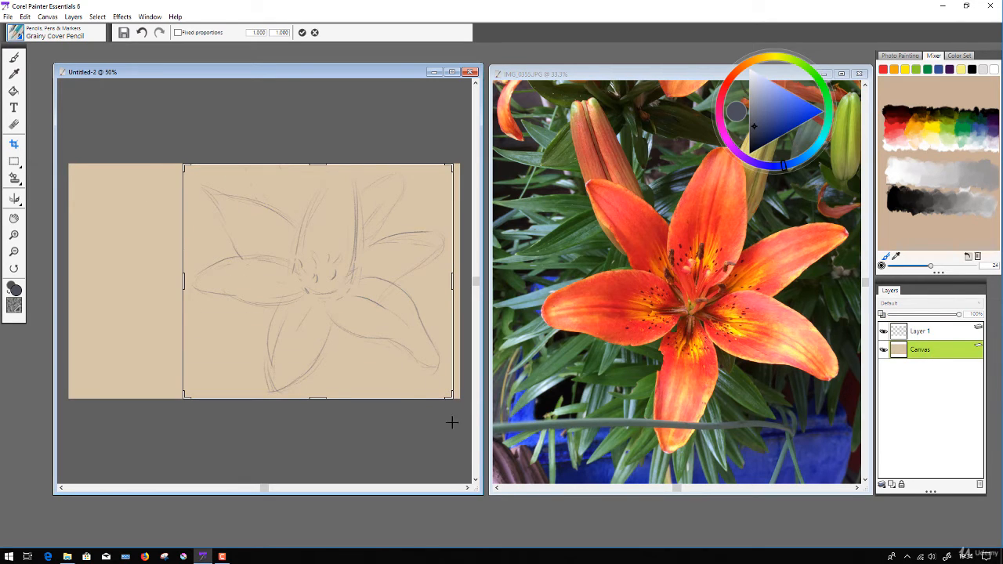
{"action": "left_click", "coordinate": [301, 33]}
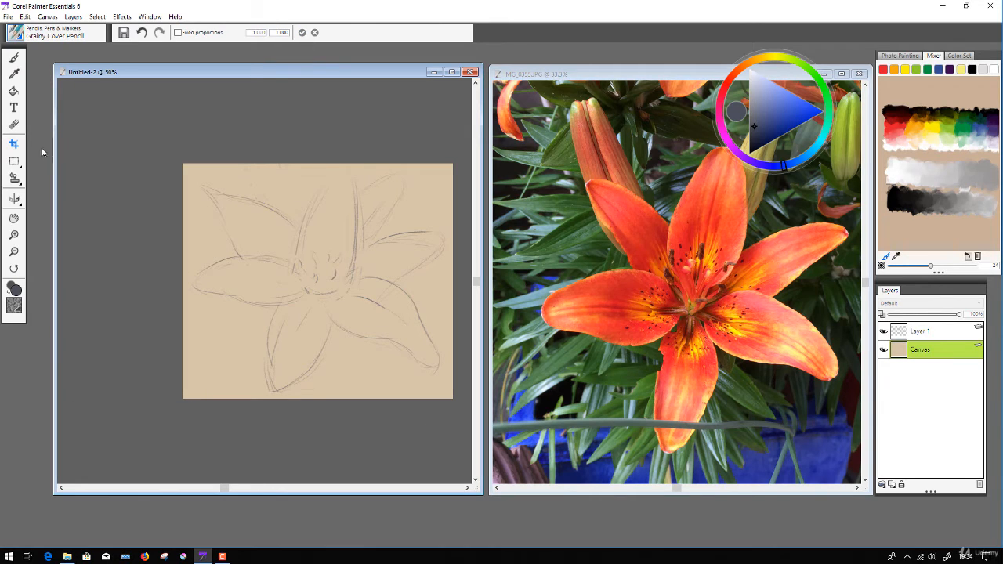
{"action": "left_click", "coordinate": [14, 145]}
{"action": "left_click_drag", "start_coordinate": [184, 167], "coordinate": [448, 398]}
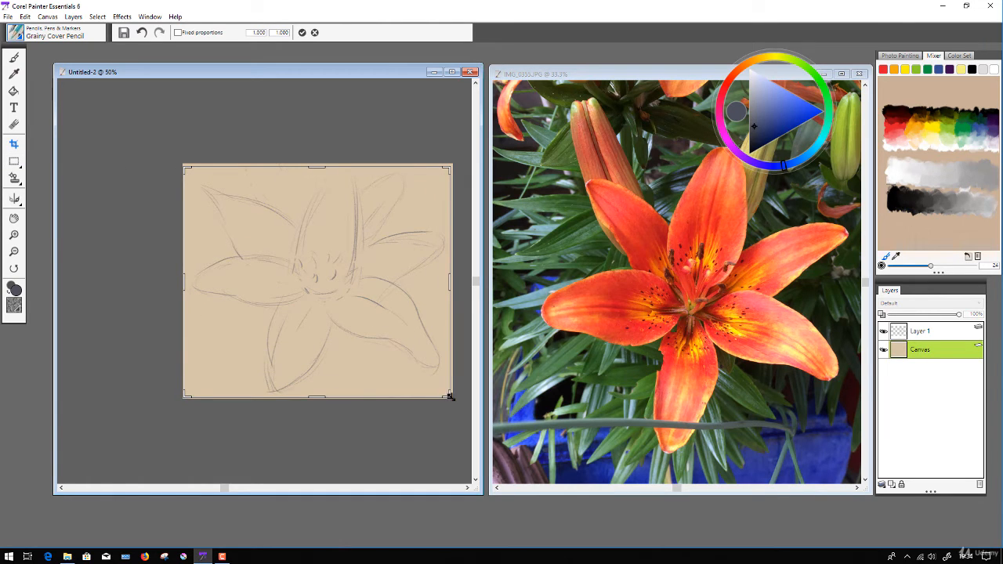
{"action": "left_click", "coordinate": [301, 33]}
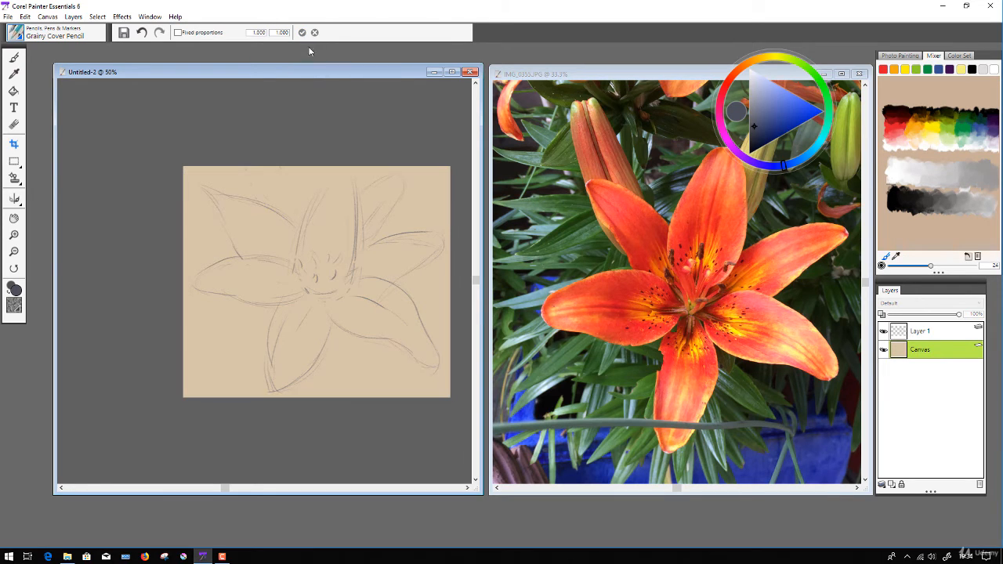
Fit the cropped sketch in its window at 66.7% and reactivate the pencil brush on Layer 1
{"action": "left_click", "coordinate": [15, 236]}
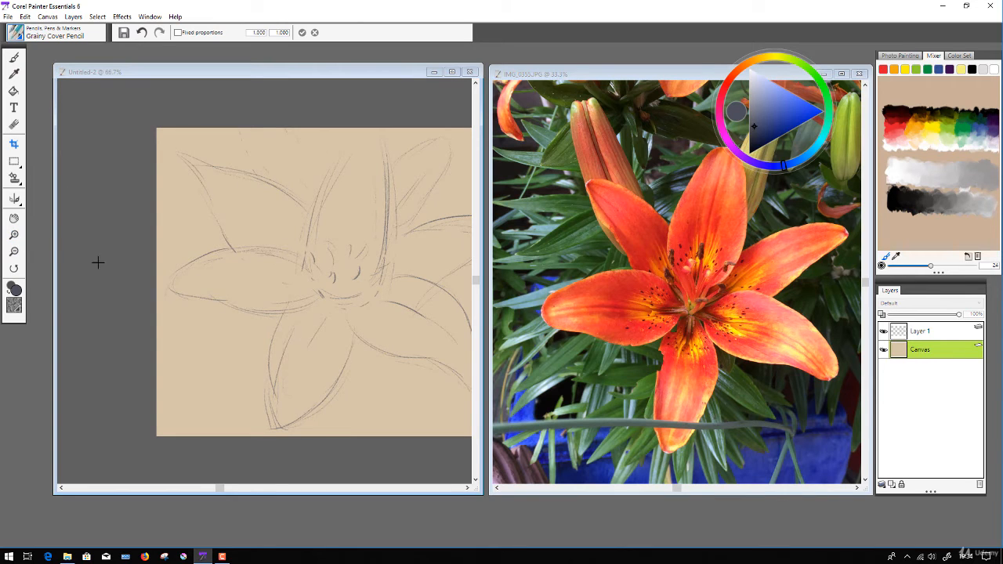
{"action": "left_click", "coordinate": [14, 218]}
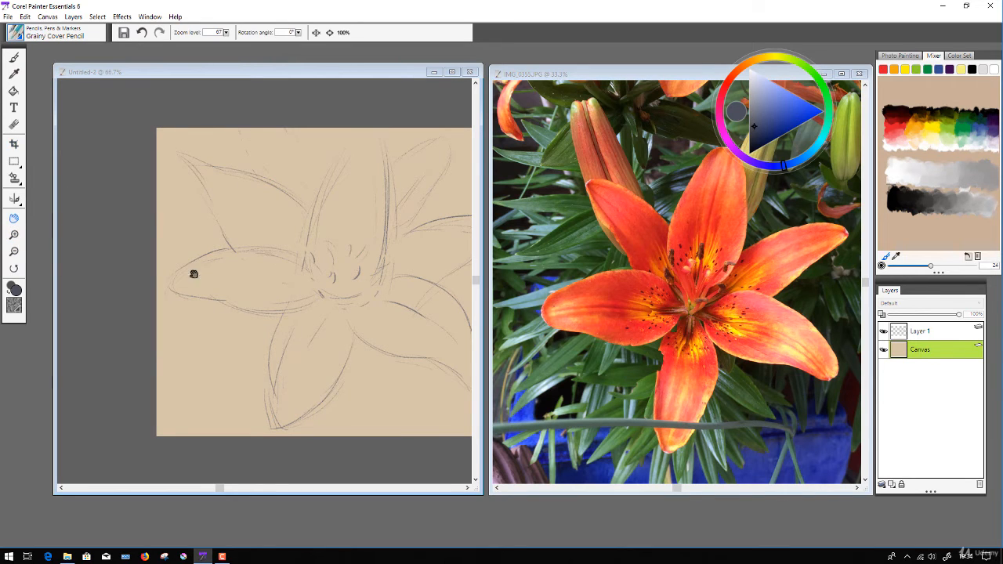
{"action": "left_click_drag", "start_coordinate": [319, 306], "coordinate": [274, 310]}
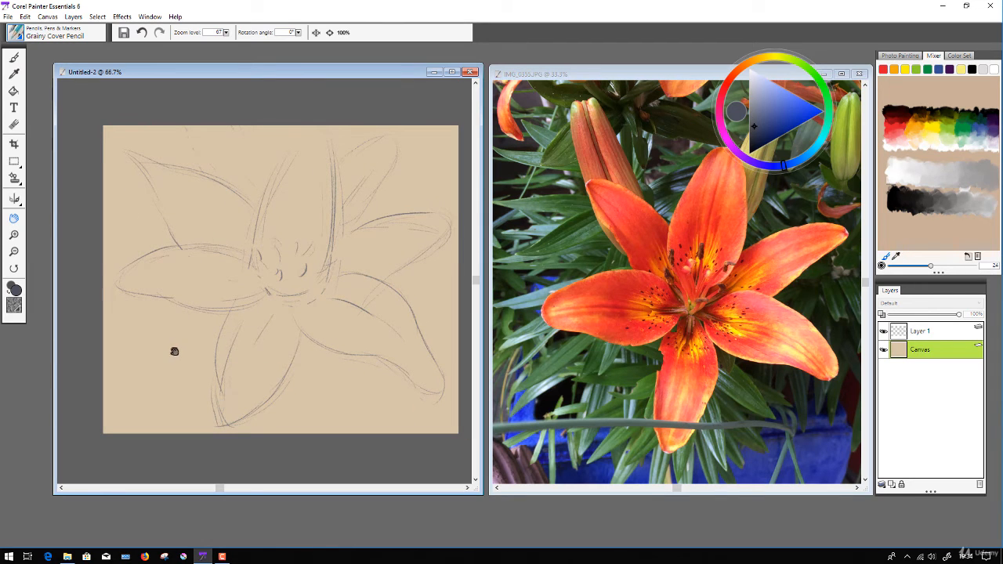
{"action": "left_click", "coordinate": [12, 59]}
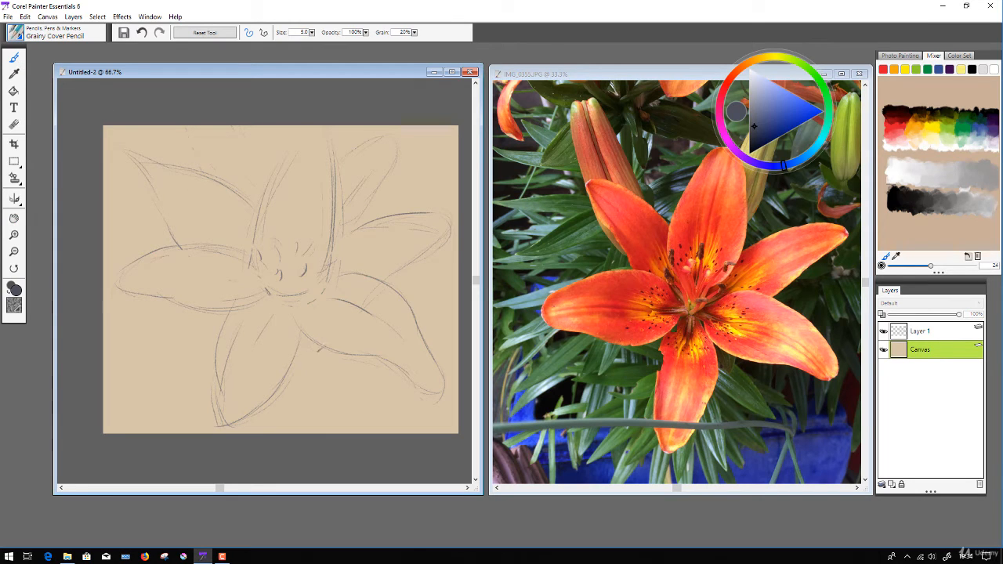
{"action": "left_click", "coordinate": [920, 333]}
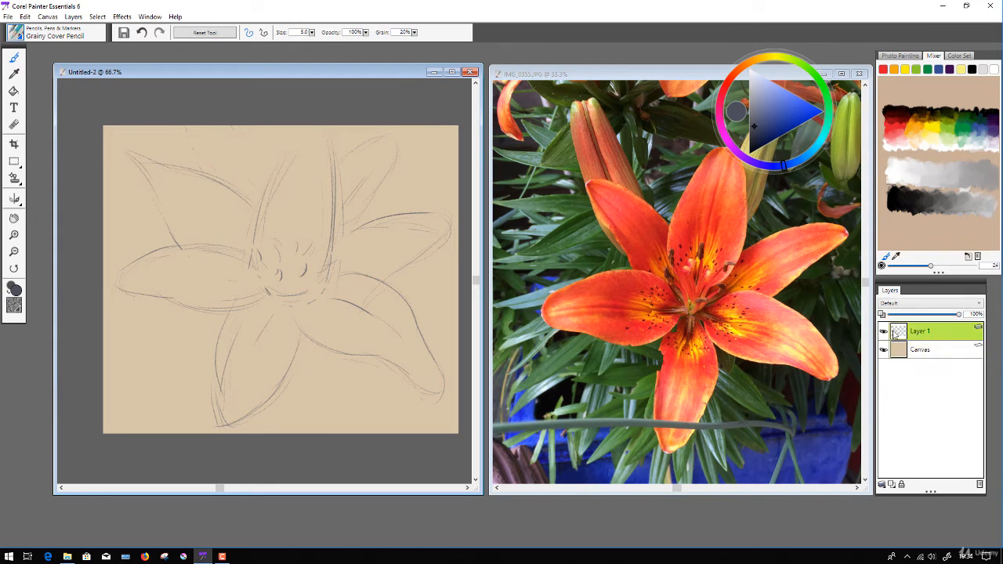
Toggle Layer 1's visibility off and on to check that the sketch sits on that layer
{"action": "left_click", "coordinate": [884, 332]}
{"action": "left_click", "coordinate": [884, 332]}
{"action": "left_click", "coordinate": [884, 332]}
{"action": "left_click", "coordinate": [884, 332]}
{"action": "left_click", "coordinate": [884, 332]}
{"action": "left_click", "coordinate": [884, 333]}
Darken the top petal's tip, right edge and lower left edge with heavier pencil strokes, adding short lines at its base
{"action": "mouse_move", "coordinate": [314, 136]}
{"action": "left_mouse_down"}
{"action": "mouse_move", "coordinate": [330, 157]}
{"action": "mouse_move", "coordinate": [322, 160]}
{"action": "mouse_move", "coordinate": [317, 137]}
{"action": "mouse_move", "coordinate": [326, 139]}
{"action": "mouse_move", "coordinate": [335, 218]}
{"action": "left_mouse_up"}
{"action": "left_click_drag", "start_coordinate": [335, 157], "coordinate": [337, 232]}
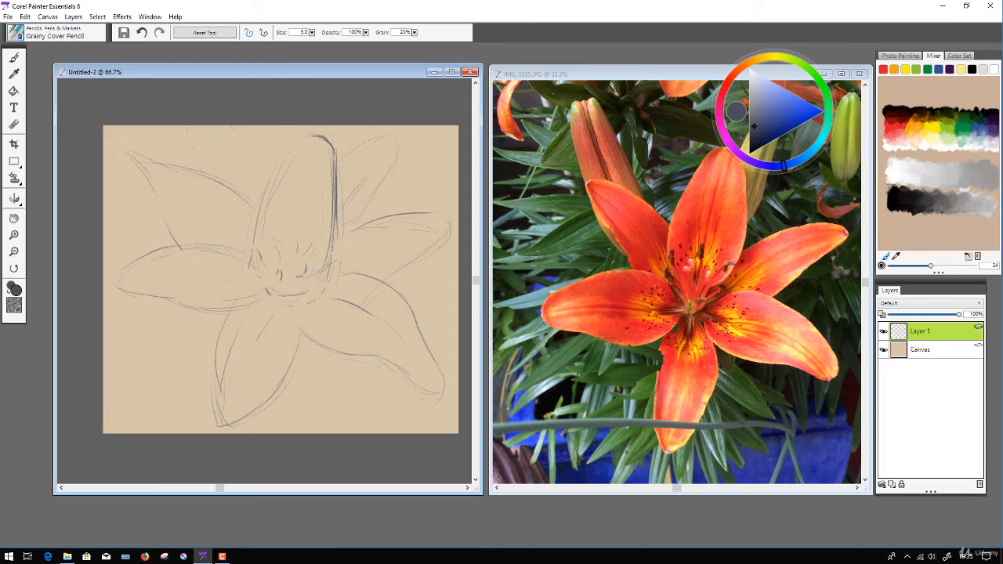
{"action": "mouse_move", "coordinate": [301, 282]}
{"action": "left_mouse_down"}
{"action": "mouse_move", "coordinate": [318, 271]}
{"action": "mouse_move", "coordinate": [340, 218]}
{"action": "left_mouse_up"}
{"action": "mouse_move", "coordinate": [262, 255]}
{"action": "left_mouse_down"}
{"action": "mouse_move", "coordinate": [265, 277]}
{"action": "mouse_move", "coordinate": [268, 259]}
{"action": "left_mouse_up"}
{"action": "left_click_drag", "start_coordinate": [261, 210], "coordinate": [265, 250]}
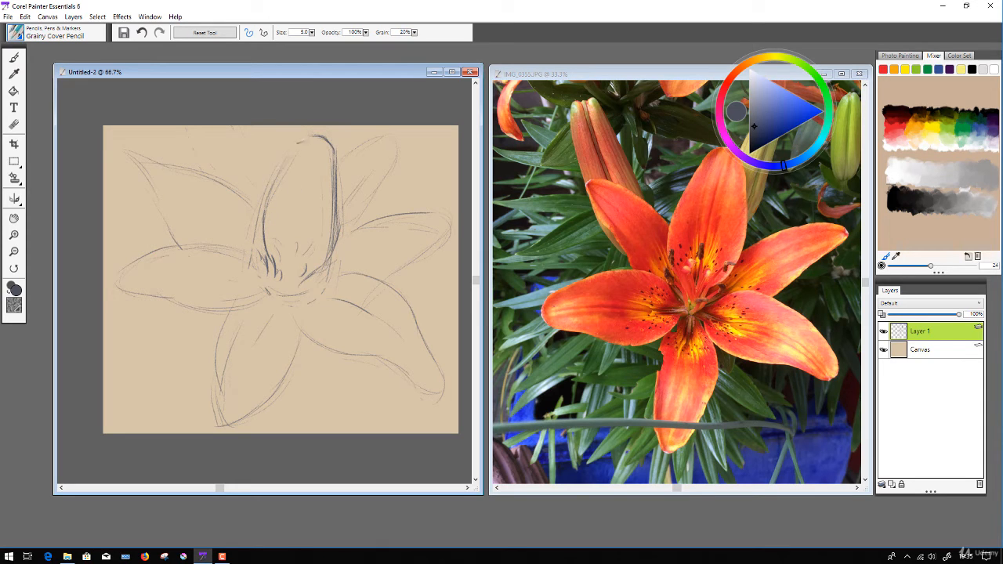
Finish the top petal's dark left edge up to the tip and draw vein lines inside it
{"action": "left_click_drag", "start_coordinate": [281, 166], "coordinate": [305, 145]}
{"action": "left_click_drag", "start_coordinate": [266, 194], "coordinate": [312, 136]}
{"action": "mouse_move", "coordinate": [271, 199]}
{"action": "left_mouse_down"}
{"action": "mouse_move", "coordinate": [305, 143]}
{"action": "mouse_move", "coordinate": [336, 157]}
{"action": "left_mouse_up"}
{"action": "left_click_drag", "start_coordinate": [295, 259], "coordinate": [302, 210]}
{"action": "left_click_drag", "start_coordinate": [292, 258], "coordinate": [317, 229]}
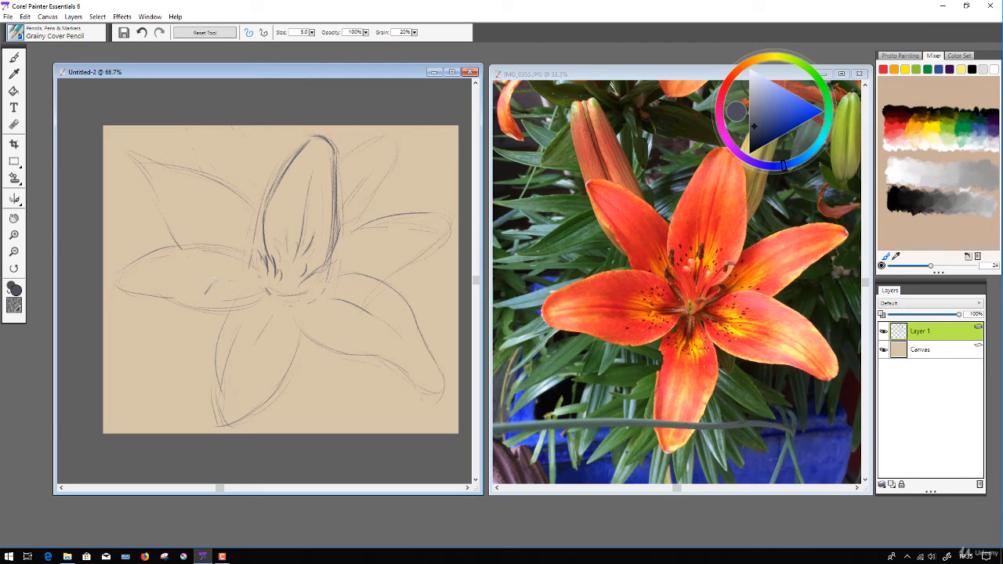
{"action": "left_click_drag", "start_coordinate": [343, 292], "coordinate": [353, 284]}
Set the brush color to a light grayish blue and mark the top petal's central axis on the lily photo
{"action": "left_click", "coordinate": [763, 92]}
{"action": "left_click", "coordinate": [669, 75]}
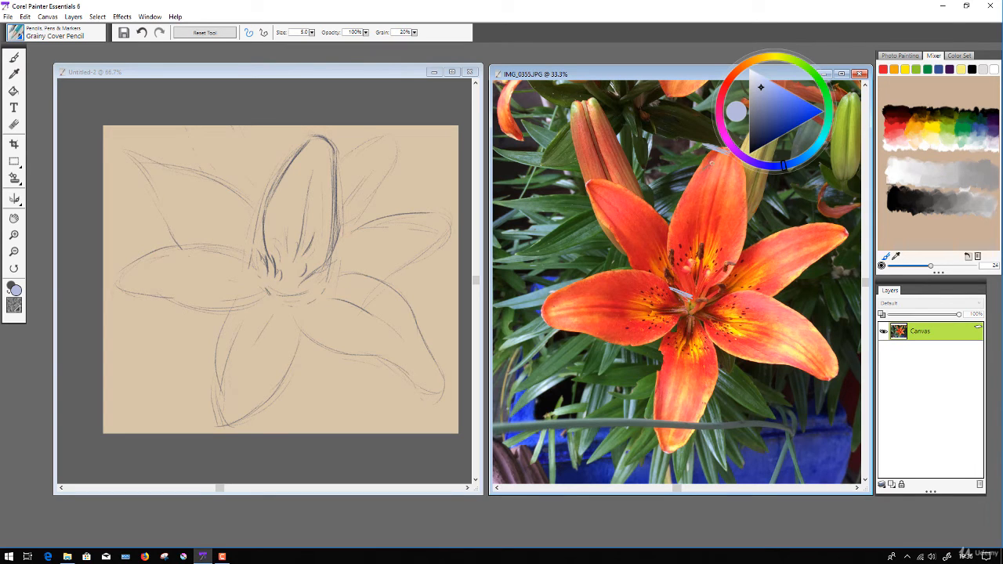
{"action": "mouse_move", "coordinate": [713, 174]}
{"action": "left_mouse_down"}
{"action": "mouse_move", "coordinate": [681, 291]}
{"action": "mouse_move", "coordinate": [721, 156]}
{"action": "mouse_move", "coordinate": [681, 290]}
{"action": "mouse_move", "coordinate": [717, 170]}
{"action": "left_mouse_up"}
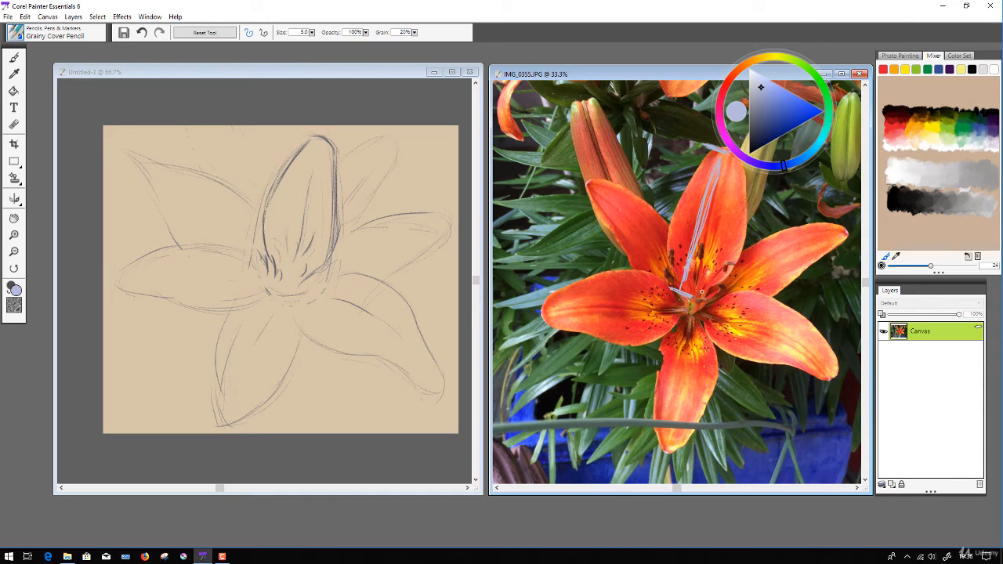
Draw guide lines on the photo from the flower's center along the lower-right and bottom petals, marking their tips
{"action": "left_click_drag", "start_coordinate": [700, 303], "coordinate": [697, 320]}
{"action": "mouse_move", "coordinate": [829, 385]}
{"action": "left_mouse_down"}
{"action": "mouse_move", "coordinate": [842, 364]}
{"action": "mouse_move", "coordinate": [828, 385]}
{"action": "left_mouse_up"}
{"action": "left_click_drag", "start_coordinate": [709, 313], "coordinate": [808, 358]}
{"action": "left_click_drag", "start_coordinate": [808, 358], "coordinate": [715, 313]}
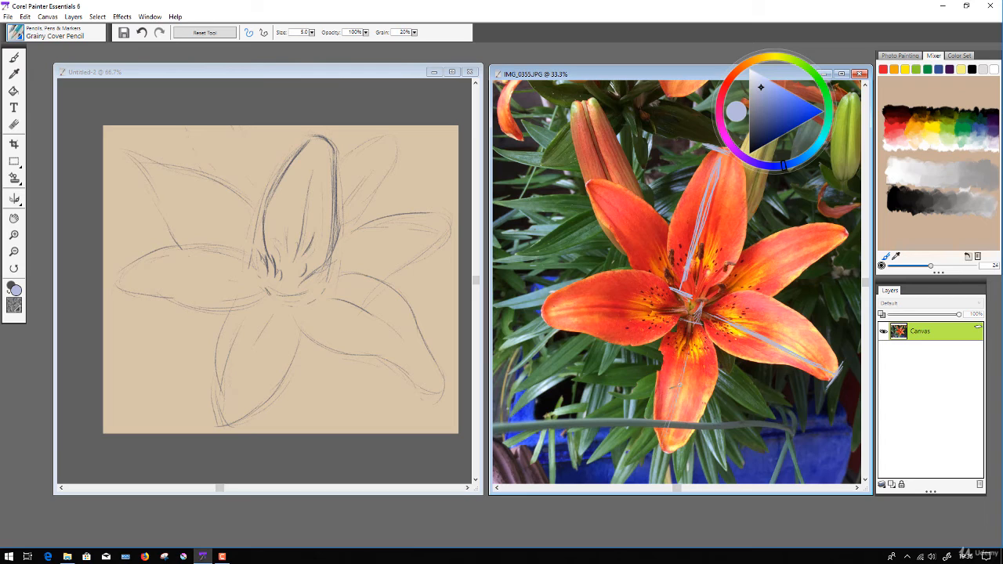
{"action": "mouse_move", "coordinate": [685, 361]}
{"action": "left_mouse_down"}
{"action": "mouse_move", "coordinate": [659, 470]}
{"action": "mouse_move", "coordinate": [643, 468]}
{"action": "left_mouse_up"}
Set the brush color back to dark grayish blue and outline the sketch's lower-right petal with heavier strokes
{"action": "left_click_drag", "start_coordinate": [758, 142], "coordinate": [753, 116]}
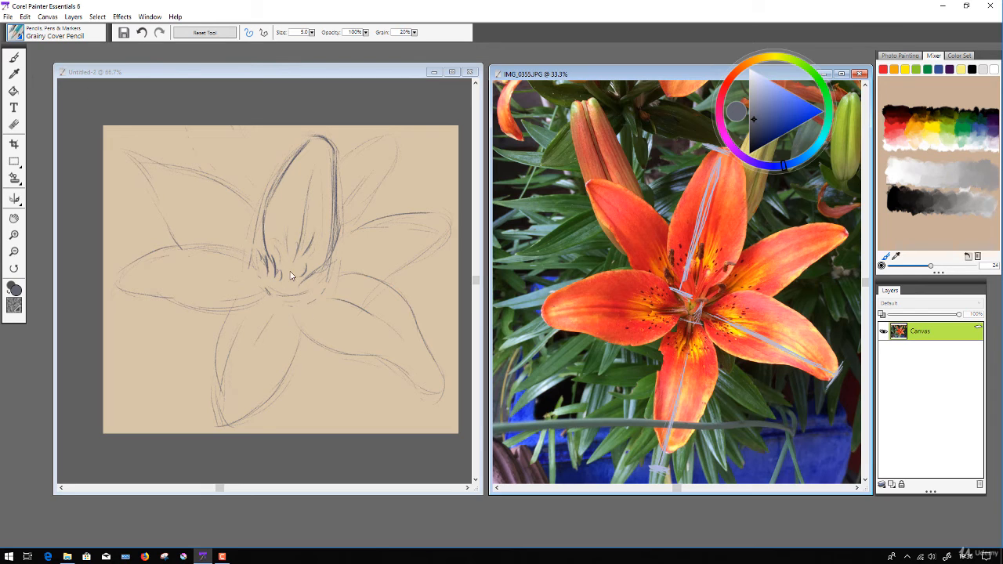
{"action": "left_click", "coordinate": [315, 280]}
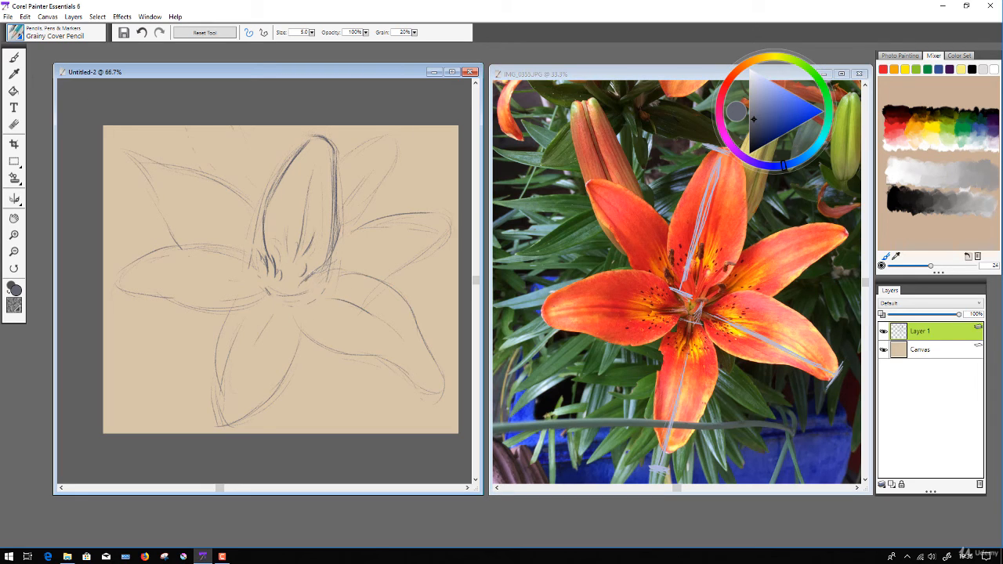
{"action": "mouse_move", "coordinate": [322, 270]}
{"action": "left_mouse_down"}
{"action": "mouse_move", "coordinate": [368, 271]}
{"action": "mouse_move", "coordinate": [416, 304]}
{"action": "left_mouse_up"}
{"action": "mouse_move", "coordinate": [377, 275]}
{"action": "left_mouse_down"}
{"action": "mouse_move", "coordinate": [419, 311]}
{"action": "mouse_move", "coordinate": [436, 360]}
{"action": "left_mouse_up"}
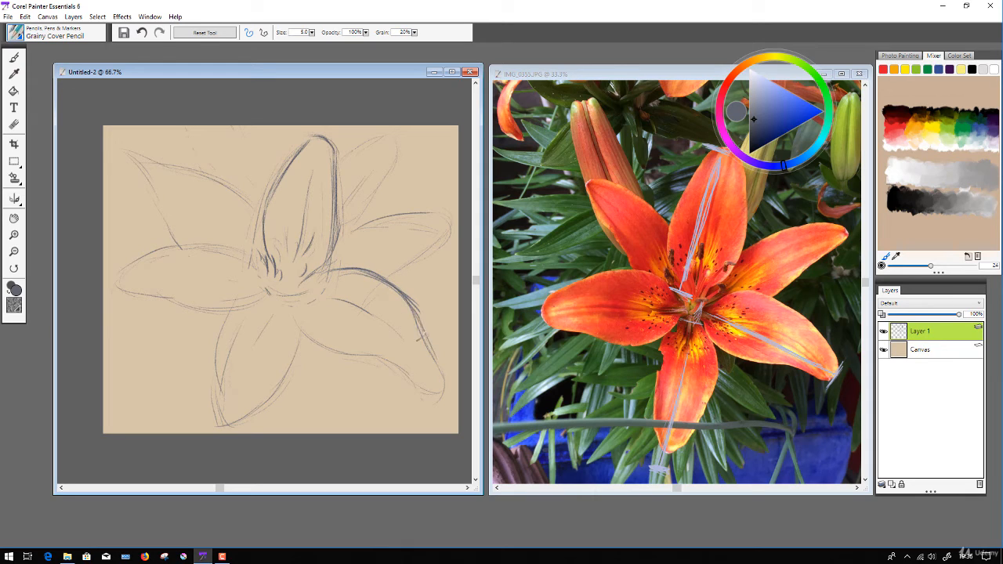
{"action": "mouse_move", "coordinate": [417, 313]}
{"action": "left_mouse_down"}
{"action": "mouse_move", "coordinate": [444, 374]}
{"action": "mouse_move", "coordinate": [439, 359]}
{"action": "mouse_move", "coordinate": [422, 387]}
{"action": "mouse_move", "coordinate": [410, 386]}
{"action": "mouse_move", "coordinate": [431, 374]}
{"action": "mouse_move", "coordinate": [409, 380]}
{"action": "mouse_move", "coordinate": [305, 329]}
{"action": "left_mouse_up"}
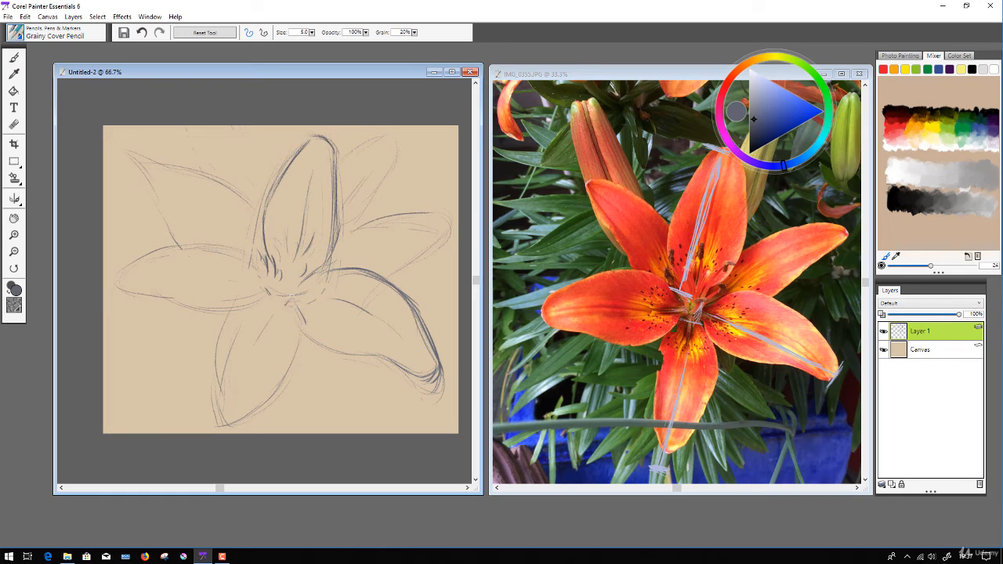
{"action": "left_click_drag", "start_coordinate": [286, 296], "coordinate": [326, 349]}
{"action": "mouse_move", "coordinate": [297, 316]}
{"action": "left_mouse_down"}
{"action": "mouse_move", "coordinate": [349, 342]}
{"action": "mouse_move", "coordinate": [342, 353]}
{"action": "mouse_move", "coordinate": [370, 356]}
{"action": "mouse_move", "coordinate": [333, 347]}
{"action": "mouse_move", "coordinate": [380, 356]}
{"action": "mouse_move", "coordinate": [411, 387]}
{"action": "mouse_move", "coordinate": [416, 372]}
{"action": "mouse_move", "coordinate": [406, 376]}
{"action": "mouse_move", "coordinate": [439, 368]}
{"action": "mouse_move", "coordinate": [407, 356]}
{"action": "mouse_move", "coordinate": [406, 368]}
{"action": "mouse_move", "coordinate": [386, 369]}
{"action": "mouse_move", "coordinate": [430, 367]}
{"action": "mouse_move", "coordinate": [407, 369]}
{"action": "mouse_move", "coordinate": [407, 337]}
{"action": "left_mouse_up"}
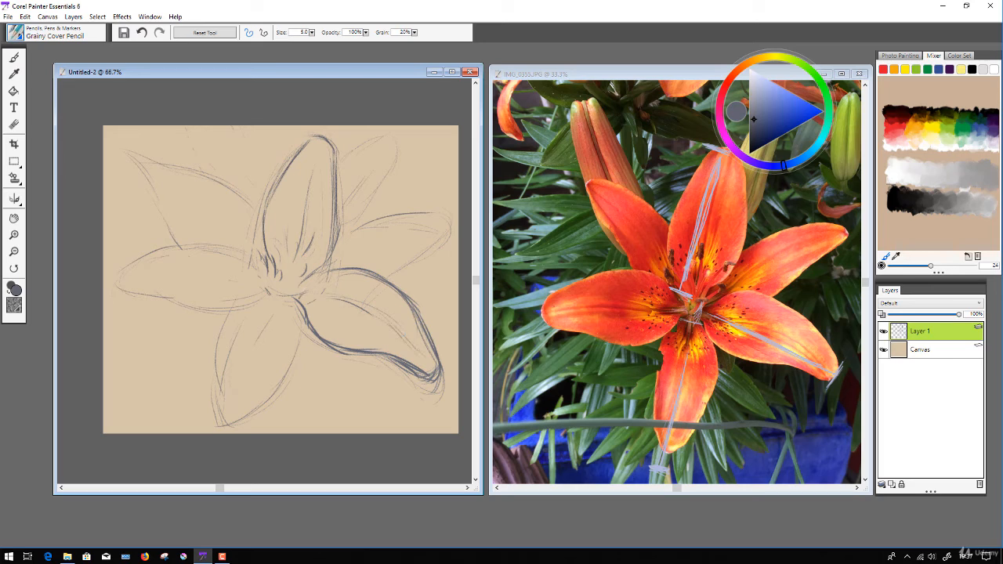
Add vein lines inside the lower-right petal and reinforce both sides of the top petal
{"action": "left_click_drag", "start_coordinate": [323, 296], "coordinate": [409, 337]}
{"action": "mouse_move", "coordinate": [315, 292]}
{"action": "left_mouse_down"}
{"action": "mouse_move", "coordinate": [335, 284]}
{"action": "mouse_move", "coordinate": [324, 315]}
{"action": "left_mouse_up"}
{"action": "left_click_drag", "start_coordinate": [338, 213], "coordinate": [336, 246]}
{"action": "left_click_drag", "start_coordinate": [273, 189], "coordinate": [262, 227]}
Outline the left petal of the sketch with dark pencil strokes along its lower edge, tip and upper edge
{"action": "left_click_drag", "start_coordinate": [267, 271], "coordinate": [239, 250]}
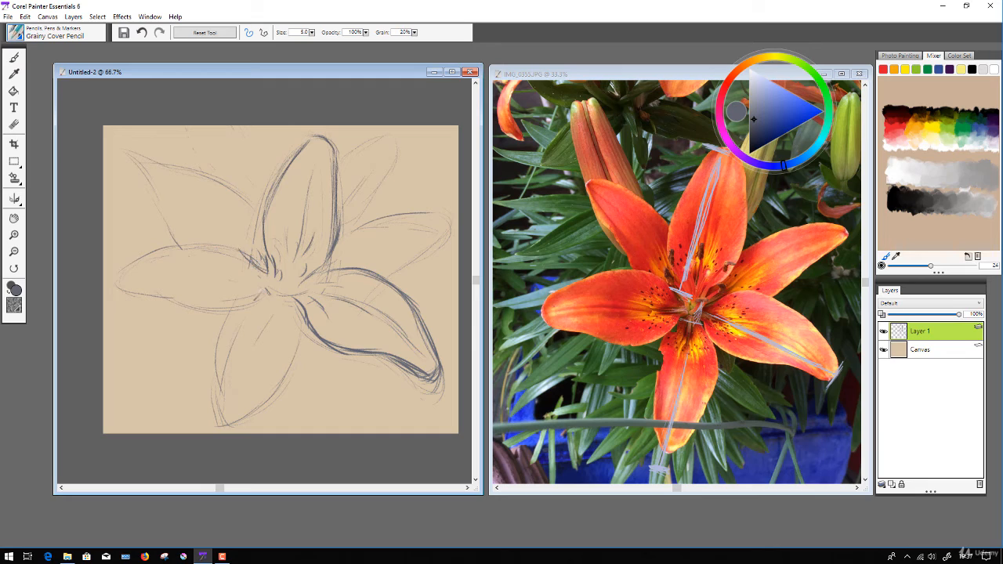
{"action": "mouse_move", "coordinate": [269, 294]}
{"action": "left_mouse_down"}
{"action": "mouse_move", "coordinate": [258, 287]}
{"action": "mouse_move", "coordinate": [227, 315]}
{"action": "mouse_move", "coordinate": [199, 320]}
{"action": "mouse_move", "coordinate": [179, 319]}
{"action": "mouse_move", "coordinate": [174, 302]}
{"action": "left_mouse_up"}
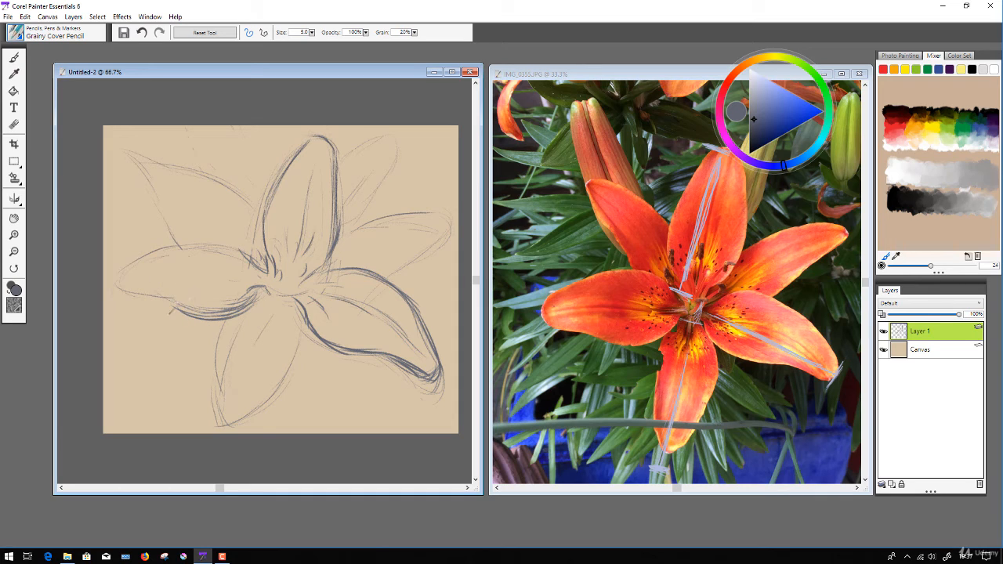
{"action": "mouse_move", "coordinate": [259, 291]}
{"action": "left_mouse_down"}
{"action": "mouse_move", "coordinate": [207, 317]}
{"action": "mouse_move", "coordinate": [132, 296]}
{"action": "mouse_move", "coordinate": [206, 318]}
{"action": "mouse_move", "coordinate": [189, 319]}
{"action": "mouse_move", "coordinate": [196, 317]}
{"action": "left_mouse_up"}
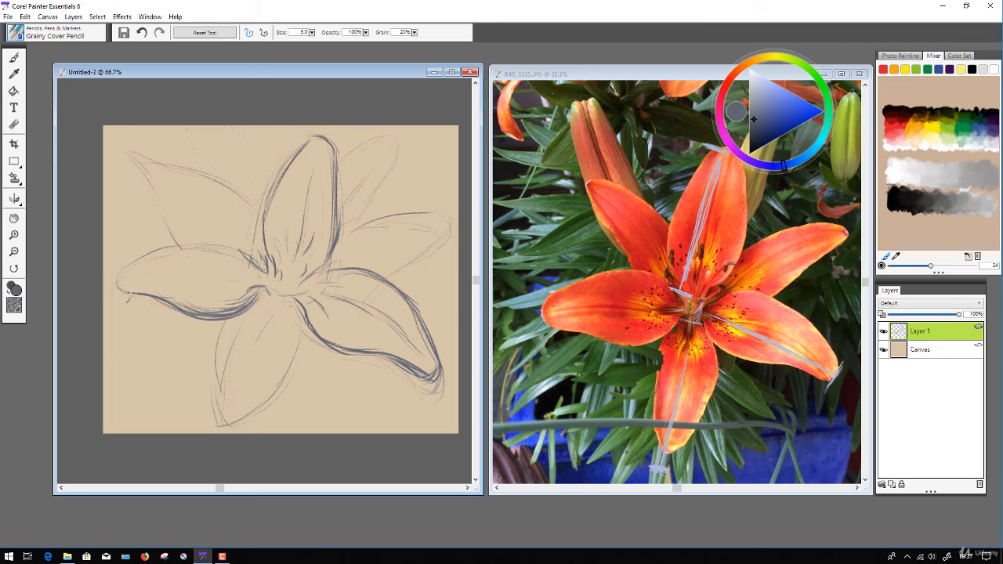
{"action": "mouse_move", "coordinate": [129, 294]}
{"action": "left_mouse_down"}
{"action": "mouse_move", "coordinate": [120, 265]}
{"action": "mouse_move", "coordinate": [137, 265]}
{"action": "mouse_move", "coordinate": [117, 268]}
{"action": "mouse_move", "coordinate": [126, 261]}
{"action": "mouse_move", "coordinate": [204, 242]}
{"action": "mouse_move", "coordinate": [268, 275]}
{"action": "left_mouse_up"}
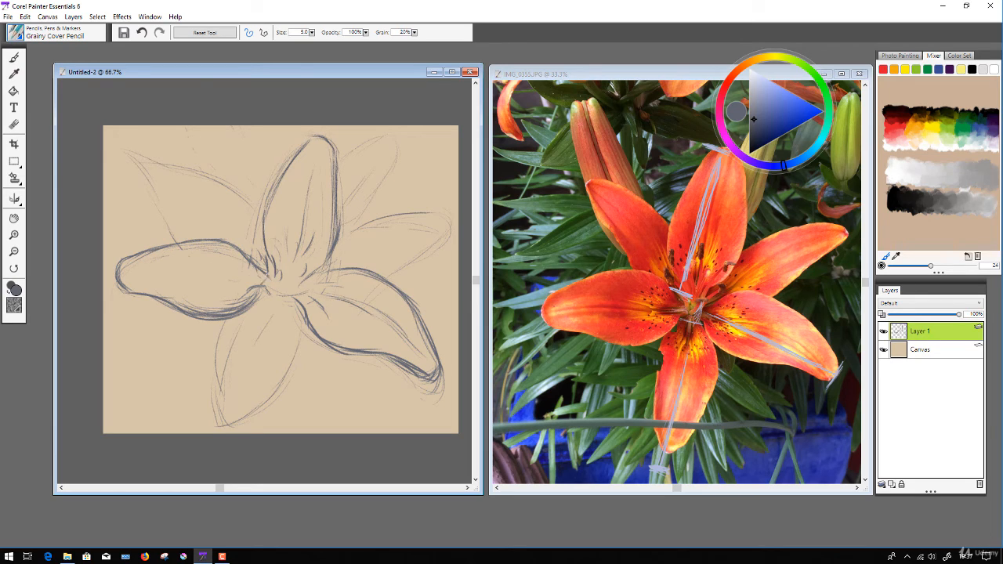
Erase the excess lines along the left petal's lower edge and around the lower-right petal's tip
{"action": "left_click", "coordinate": [13, 125]}
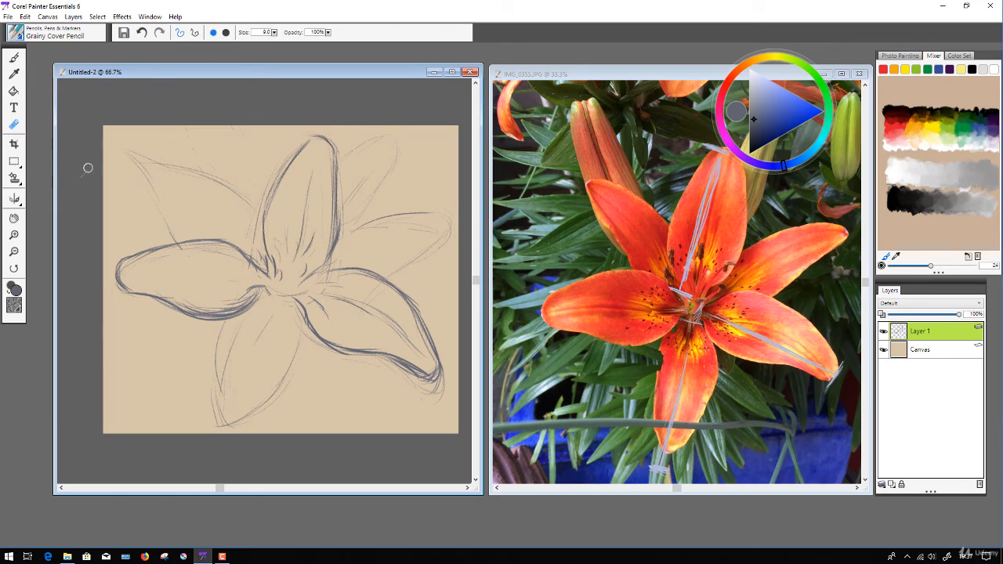
{"action": "mouse_move", "coordinate": [250, 294]}
{"action": "left_mouse_down"}
{"action": "mouse_move", "coordinate": [182, 303]}
{"action": "mouse_move", "coordinate": [233, 302]}
{"action": "mouse_move", "coordinate": [202, 314]}
{"action": "mouse_move", "coordinate": [154, 307]}
{"action": "mouse_move", "coordinate": [194, 312]}
{"action": "left_mouse_up"}
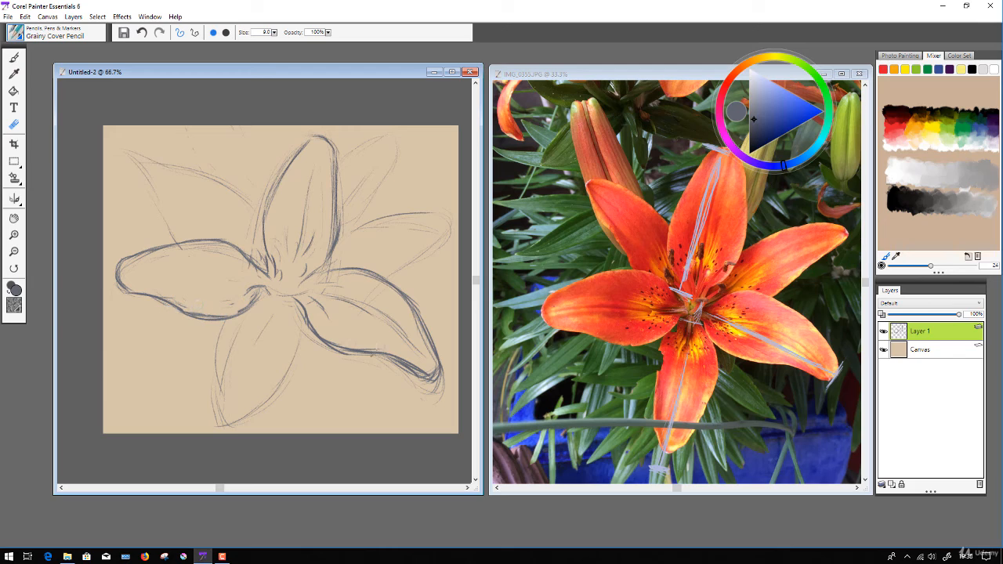
{"action": "mouse_move", "coordinate": [432, 391]}
{"action": "left_mouse_down"}
{"action": "mouse_move", "coordinate": [443, 381]}
{"action": "mouse_move", "coordinate": [431, 388]}
{"action": "left_mouse_up"}
{"action": "left_click_drag", "start_coordinate": [250, 298], "coordinate": [243, 312]}
Draw vein lines inside the left petal with the pencil brush and touch up its lower edge
{"action": "left_click", "coordinate": [14, 58]}
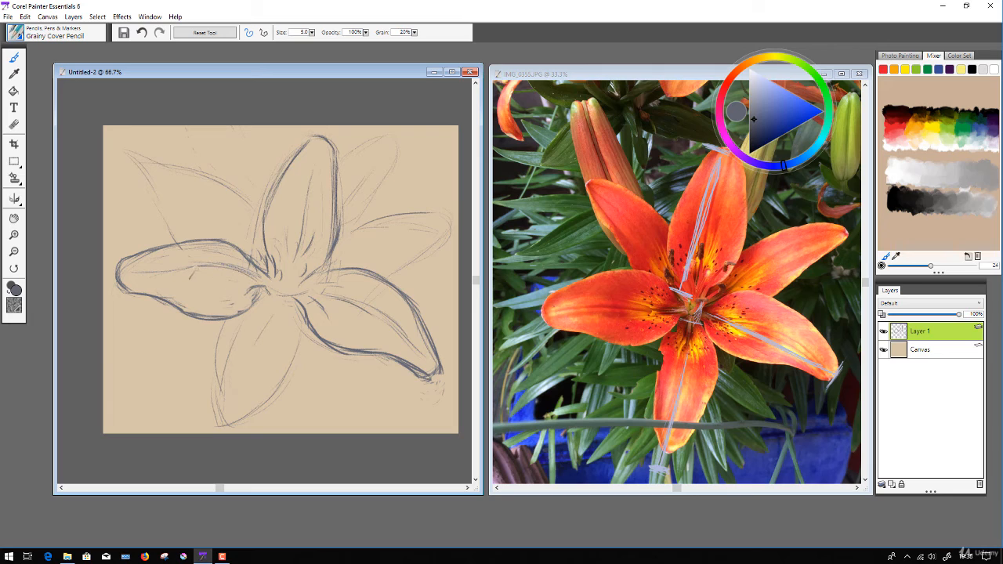
{"action": "left_click_drag", "start_coordinate": [189, 356], "coordinate": [186, 345]}
{"action": "left_click_drag", "start_coordinate": [250, 301], "coordinate": [237, 318]}
Outline the sketch's upper-left petal, drawn narrower than its guide lines, and the upper-right petal with dark pencil strokes
{"action": "mouse_move", "coordinate": [207, 237]}
{"action": "left_mouse_down"}
{"action": "mouse_move", "coordinate": [174, 199]}
{"action": "mouse_move", "coordinate": [198, 230]}
{"action": "left_mouse_up"}
{"action": "left_click_drag", "start_coordinate": [261, 207], "coordinate": [237, 185]}
{"action": "mouse_move", "coordinate": [166, 163]}
{"action": "left_mouse_down"}
{"action": "mouse_move", "coordinate": [196, 167]}
{"action": "mouse_move", "coordinate": [195, 157]}
{"action": "mouse_move", "coordinate": [261, 204]}
{"action": "left_mouse_up"}
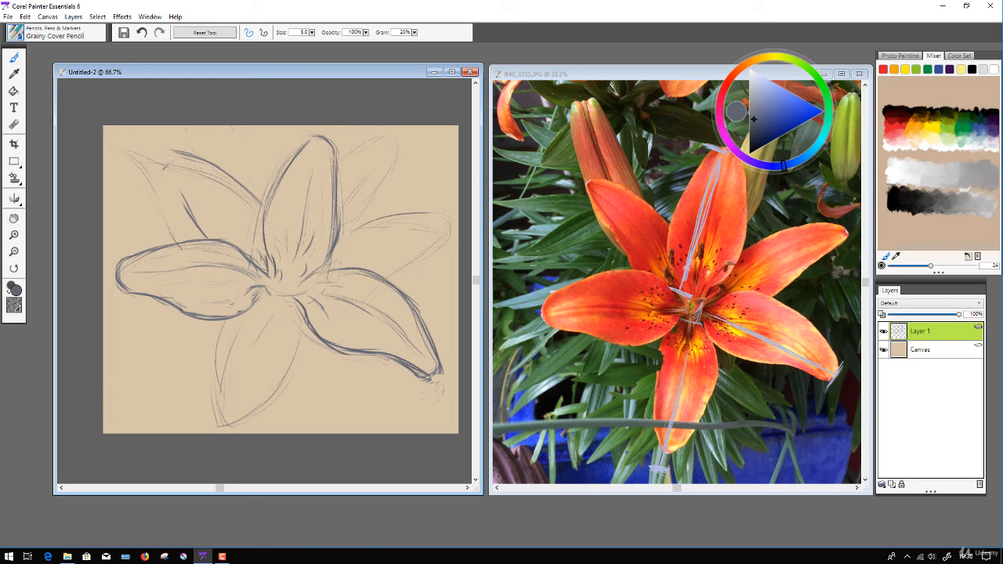
{"action": "left_click_drag", "start_coordinate": [171, 152], "coordinate": [188, 220]}
{"action": "left_click_drag", "start_coordinate": [175, 177], "coordinate": [190, 202]}
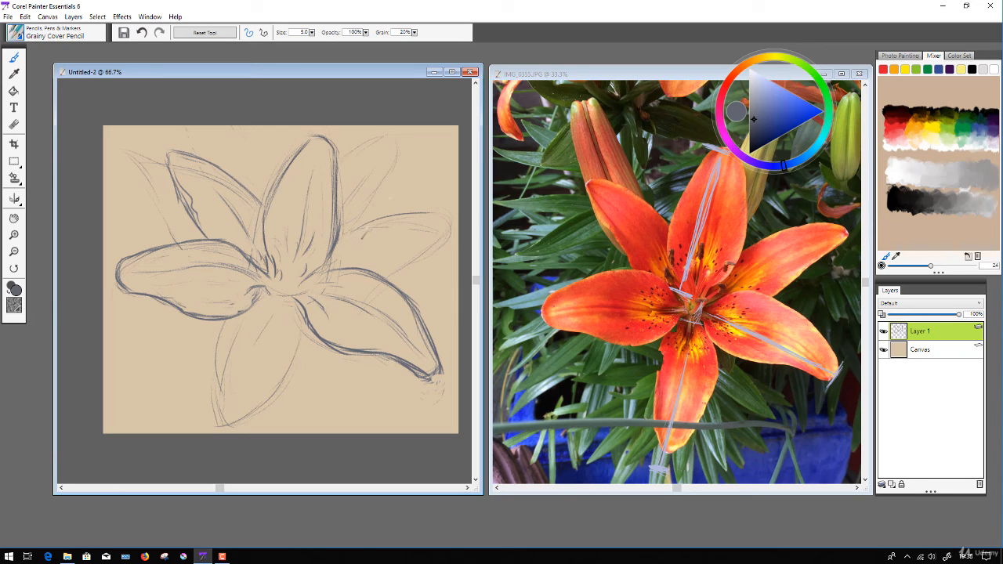
{"action": "left_click_drag", "start_coordinate": [354, 232], "coordinate": [428, 215]}
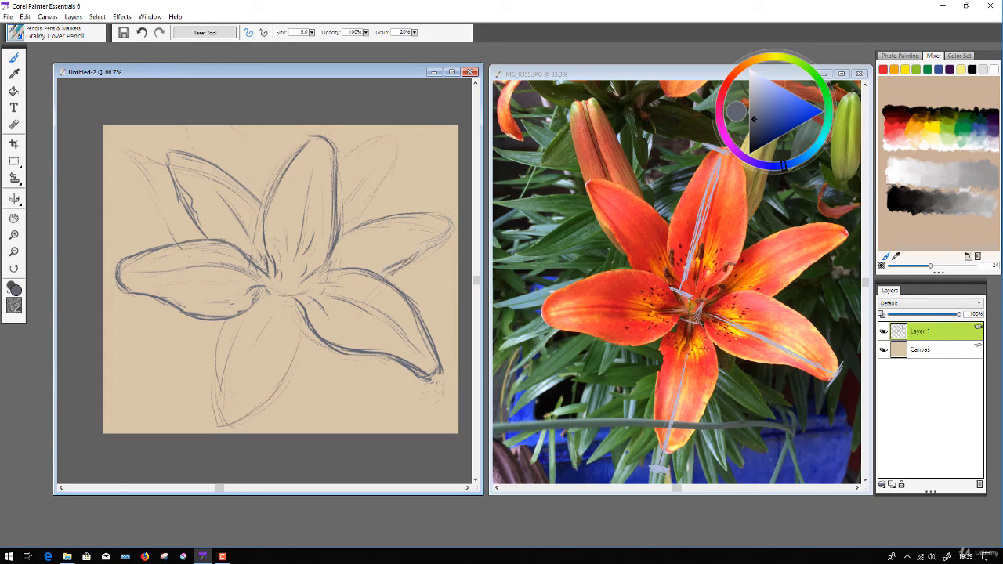
{"action": "mouse_move", "coordinate": [396, 272]}
{"action": "left_mouse_down"}
{"action": "mouse_move", "coordinate": [457, 228]}
{"action": "mouse_move", "coordinate": [436, 213]}
{"action": "left_mouse_up"}
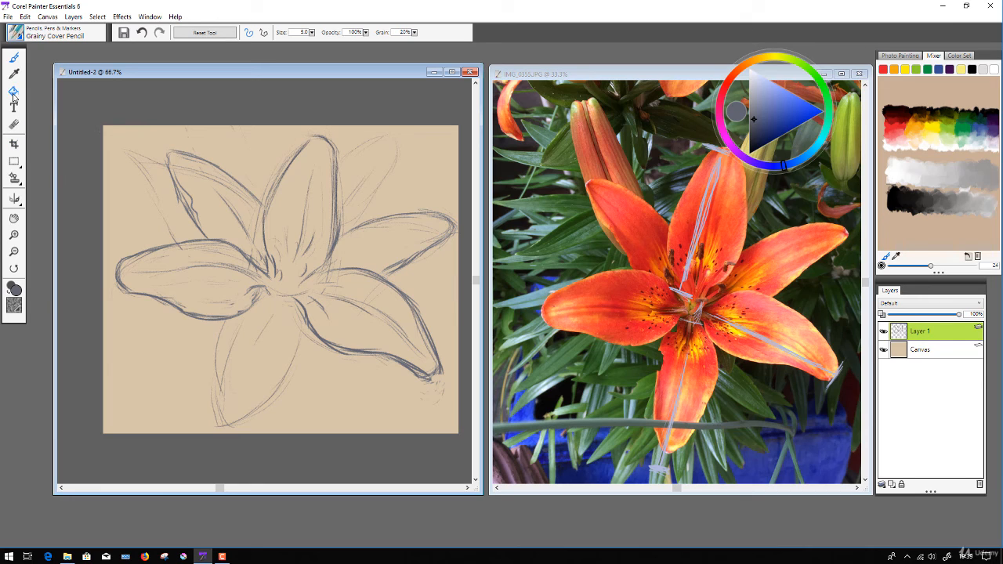
Erase the old construction lines outside and inside the upper-left petal of the sketch
{"action": "left_click", "coordinate": [14, 124]}
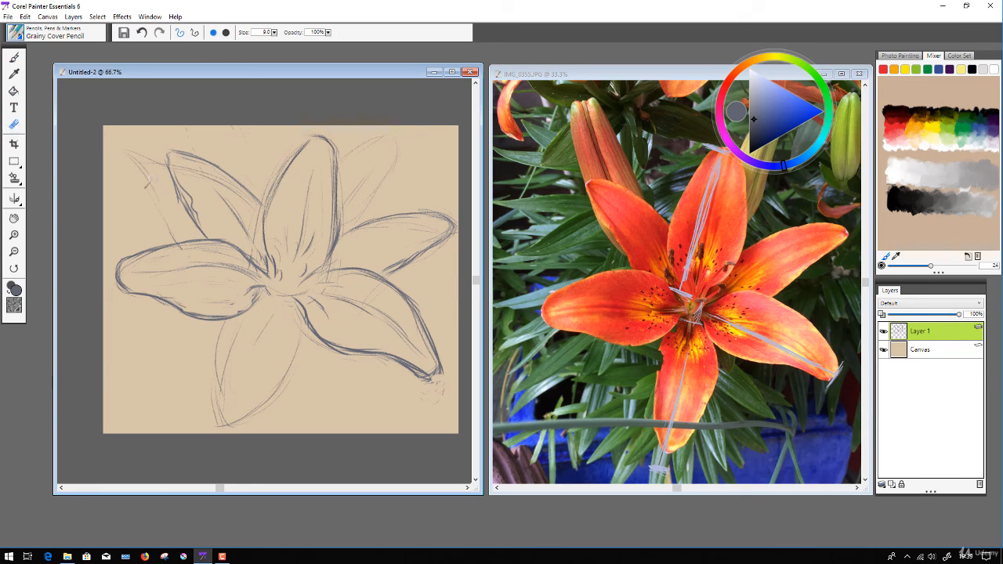
{"action": "left_click_drag", "start_coordinate": [159, 218], "coordinate": [169, 232]}
{"action": "mouse_move", "coordinate": [179, 165]}
{"action": "left_mouse_down"}
{"action": "mouse_move", "coordinate": [208, 181]}
{"action": "mouse_move", "coordinate": [167, 163]}
{"action": "mouse_move", "coordinate": [249, 206]}
{"action": "mouse_move", "coordinate": [160, 197]}
{"action": "mouse_move", "coordinate": [160, 232]}
{"action": "mouse_move", "coordinate": [255, 210]}
{"action": "mouse_move", "coordinate": [251, 268]}
{"action": "left_mouse_up"}
{"action": "left_click_drag", "start_coordinate": [272, 184], "coordinate": [271, 175]}
Outline the bottom petal with dark pencil strokes, giving its left side a wavy edge, and add vein lines inside
{"action": "left_click", "coordinate": [14, 58]}
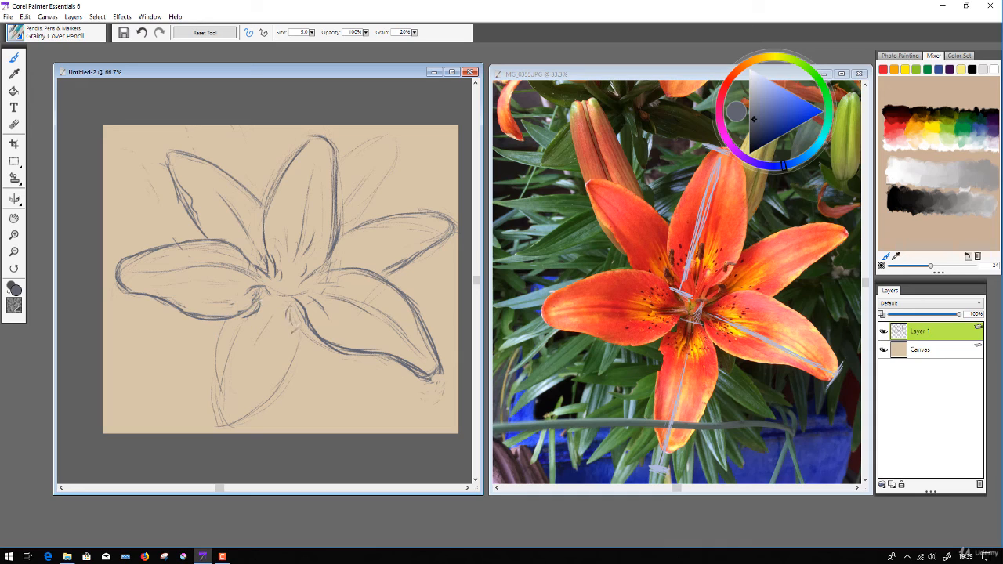
{"action": "mouse_move", "coordinate": [291, 320]}
{"action": "left_mouse_down"}
{"action": "mouse_move", "coordinate": [300, 346]}
{"action": "mouse_move", "coordinate": [253, 411]}
{"action": "left_mouse_up"}
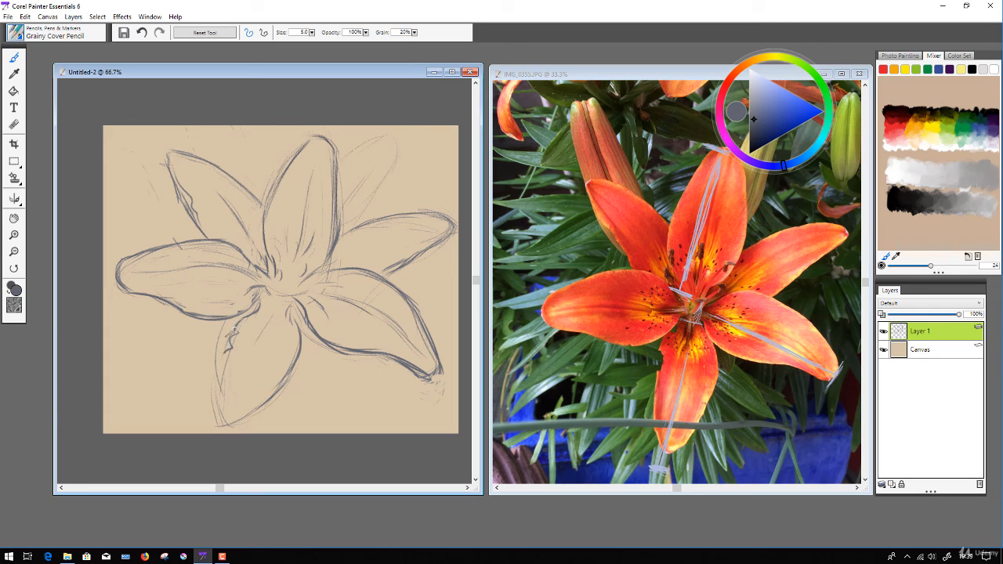
{"action": "mouse_move", "coordinate": [226, 343]}
{"action": "left_mouse_down"}
{"action": "mouse_move", "coordinate": [211, 409]}
{"action": "mouse_move", "coordinate": [213, 377]}
{"action": "mouse_move", "coordinate": [220, 427]}
{"action": "mouse_move", "coordinate": [235, 428]}
{"action": "mouse_move", "coordinate": [267, 402]}
{"action": "mouse_move", "coordinate": [291, 365]}
{"action": "left_mouse_up"}
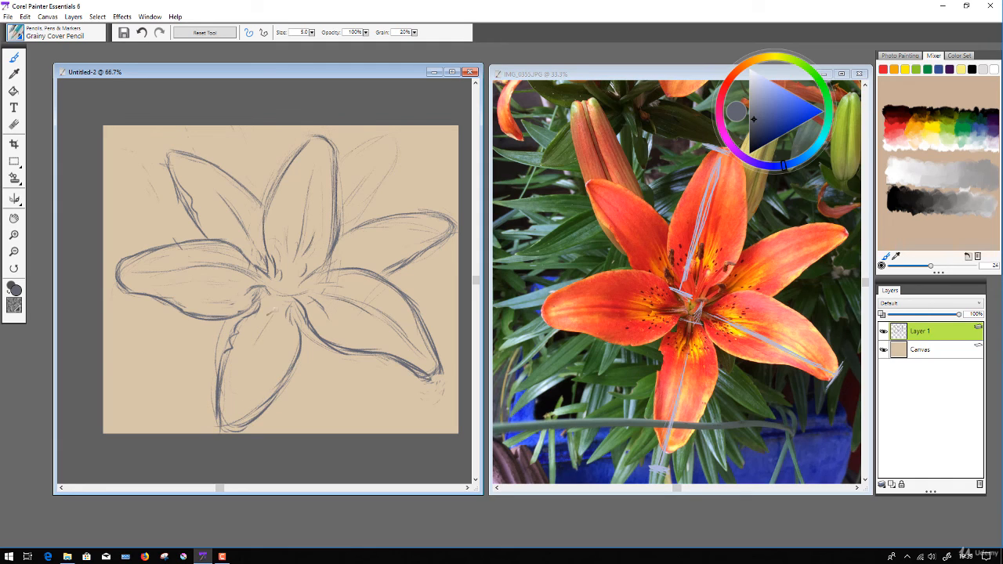
{"action": "mouse_move", "coordinate": [274, 310]}
{"action": "left_mouse_down"}
{"action": "mouse_move", "coordinate": [262, 356]}
{"action": "mouse_move", "coordinate": [237, 391]}
{"action": "left_mouse_up"}
Erase the faint leftover petal guide lines between the top petal and the upper-right petal
{"action": "left_click", "coordinate": [13, 124]}
{"action": "left_click_drag", "start_coordinate": [349, 163], "coordinate": [341, 220]}
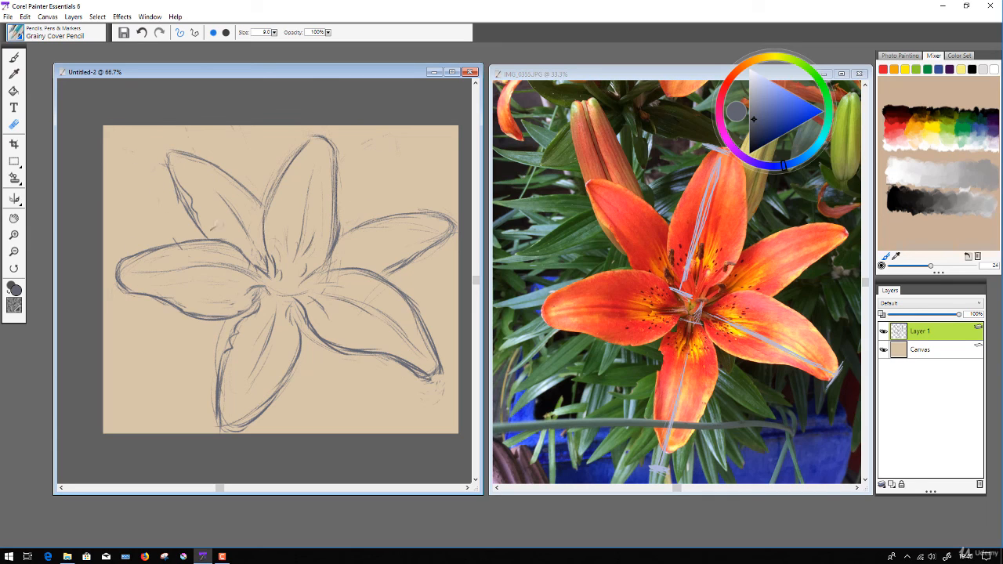
Draw the stamens and short detail strokes at the flower's center with the pencil brush
{"action": "left_click", "coordinate": [14, 57]}
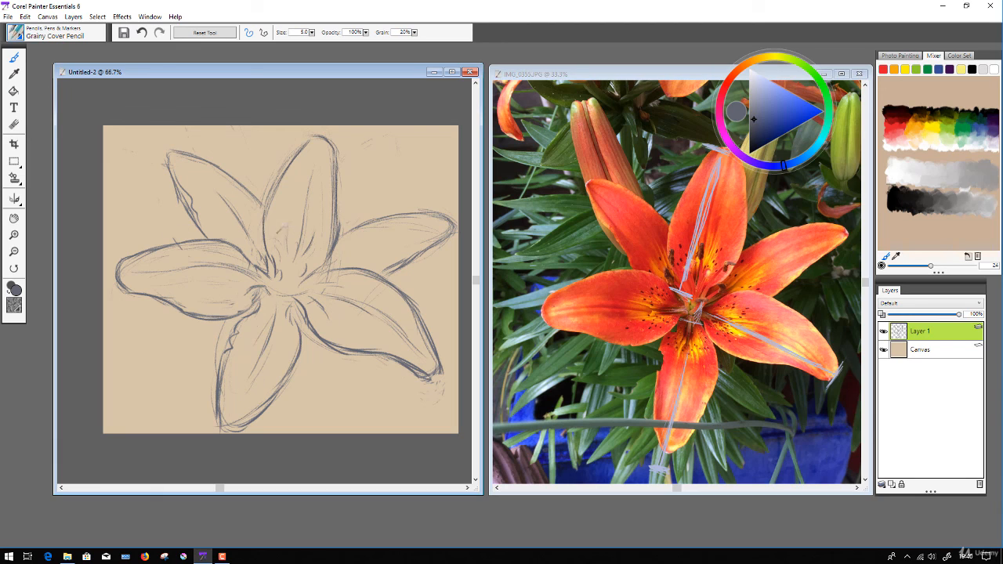
{"action": "mouse_move", "coordinate": [287, 223]}
{"action": "left_mouse_down"}
{"action": "mouse_move", "coordinate": [293, 245]}
{"action": "mouse_move", "coordinate": [325, 250]}
{"action": "left_mouse_up"}
{"action": "mouse_move", "coordinate": [298, 245]}
{"action": "left_mouse_down"}
{"action": "mouse_move", "coordinate": [294, 287]}
{"action": "mouse_move", "coordinate": [309, 273]}
{"action": "mouse_move", "coordinate": [285, 278]}
{"action": "left_mouse_up"}
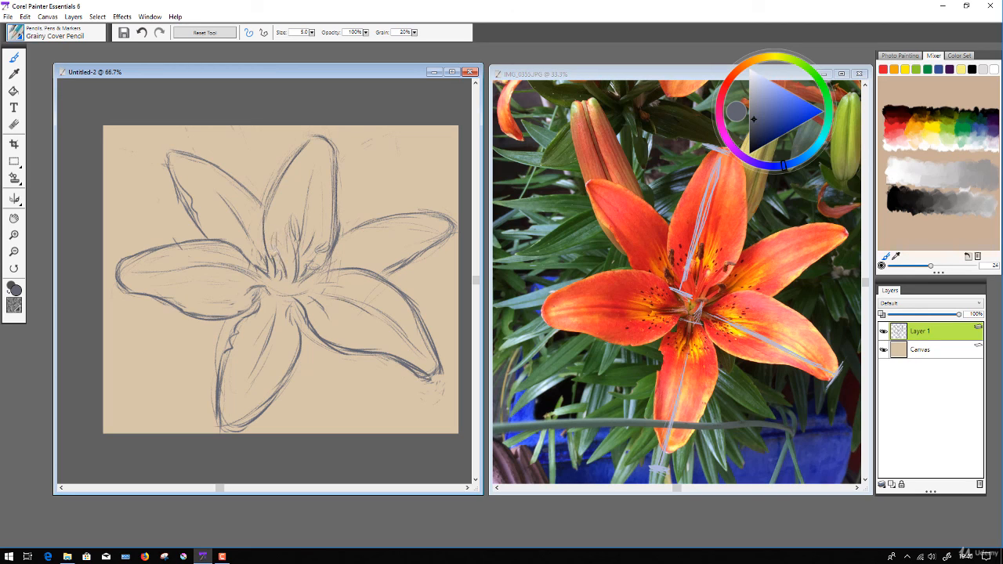
{"action": "left_click_drag", "start_coordinate": [276, 242], "coordinate": [279, 259]}
{"action": "left_click_drag", "start_coordinate": [261, 204], "coordinate": [248, 213]}
Erase the excess lines around the tip of the lower-right petal
{"action": "left_click_drag", "start_coordinate": [421, 376], "coordinate": [440, 372]}
{"action": "left_click", "coordinate": [13, 124]}
{"action": "mouse_move", "coordinate": [426, 379]}
{"action": "left_mouse_down"}
{"action": "mouse_move", "coordinate": [402, 371]}
{"action": "mouse_move", "coordinate": [432, 382]}
{"action": "mouse_move", "coordinate": [443, 369]}
{"action": "left_mouse_up"}
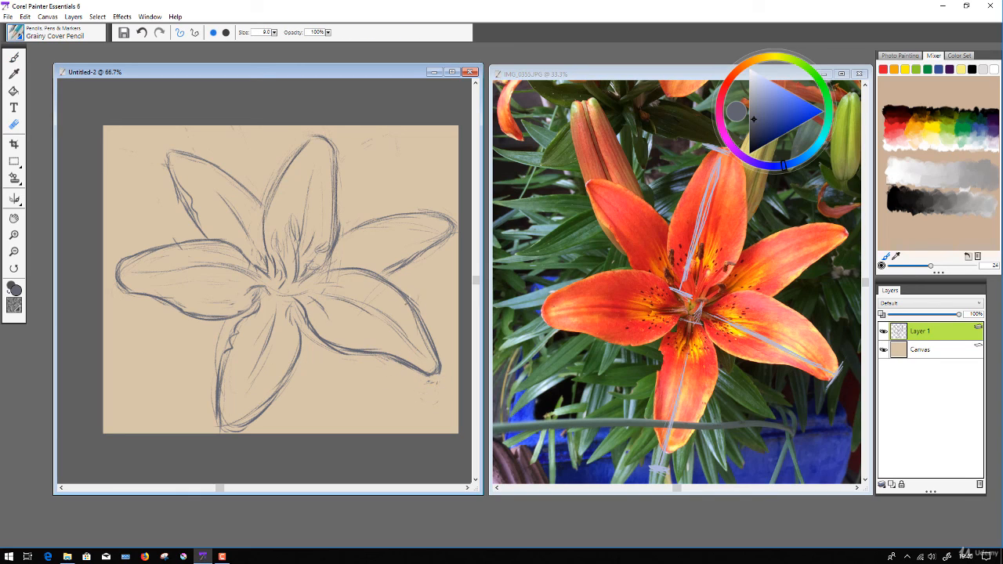
Erase the stray marks beside the upper-left petal and clean up the left petal's tip and upper edge
{"action": "left_click", "coordinate": [13, 58]}
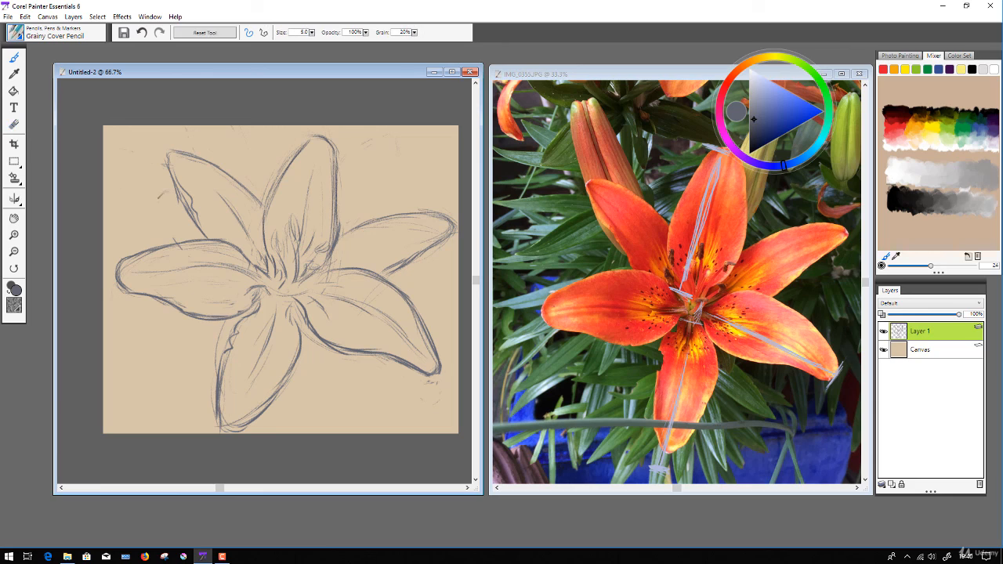
{"action": "left_click", "coordinate": [14, 125]}
{"action": "left_click_drag", "start_coordinate": [166, 163], "coordinate": [160, 180]}
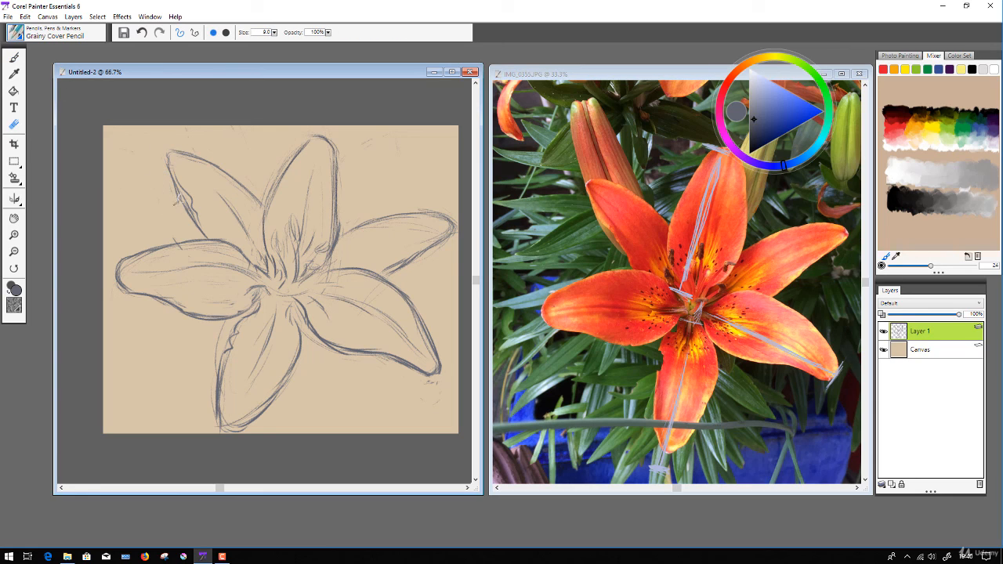
{"action": "mouse_move", "coordinate": [189, 213]}
{"action": "left_mouse_down"}
{"action": "mouse_move", "coordinate": [177, 196]}
{"action": "mouse_move", "coordinate": [187, 211]}
{"action": "left_mouse_up"}
{"action": "mouse_move", "coordinate": [117, 258]}
{"action": "left_mouse_down"}
{"action": "mouse_move", "coordinate": [173, 242]}
{"action": "mouse_move", "coordinate": [119, 261]}
{"action": "left_mouse_up"}
{"action": "mouse_move", "coordinate": [186, 249]}
{"action": "left_mouse_down"}
{"action": "mouse_move", "coordinate": [173, 247]}
{"action": "mouse_move", "coordinate": [215, 247]}
{"action": "left_mouse_up"}
Thin the outlines of the top, upper-right and lower-right petals by erasing the excess line weight along their edges
{"action": "mouse_move", "coordinate": [332, 210]}
{"action": "left_mouse_down"}
{"action": "mouse_move", "coordinate": [327, 237]}
{"action": "mouse_move", "coordinate": [326, 189]}
{"action": "left_mouse_up"}
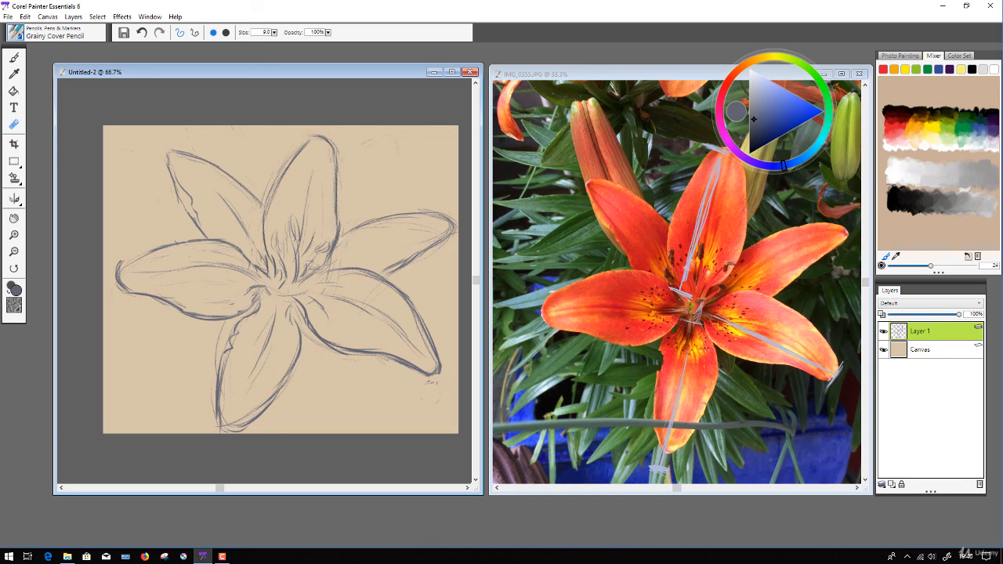
{"action": "left_click_drag", "start_coordinate": [403, 265], "coordinate": [402, 256]}
{"action": "mouse_move", "coordinate": [449, 231]}
{"action": "left_mouse_down"}
{"action": "mouse_move", "coordinate": [444, 244]}
{"action": "mouse_move", "coordinate": [454, 234]}
{"action": "mouse_move", "coordinate": [426, 212]}
{"action": "mouse_move", "coordinate": [451, 229]}
{"action": "mouse_move", "coordinate": [451, 220]}
{"action": "left_mouse_up"}
{"action": "mouse_move", "coordinate": [422, 330]}
{"action": "left_mouse_down"}
{"action": "mouse_move", "coordinate": [438, 375]}
{"action": "mouse_move", "coordinate": [420, 320]}
{"action": "mouse_move", "coordinate": [433, 350]}
{"action": "left_mouse_up"}
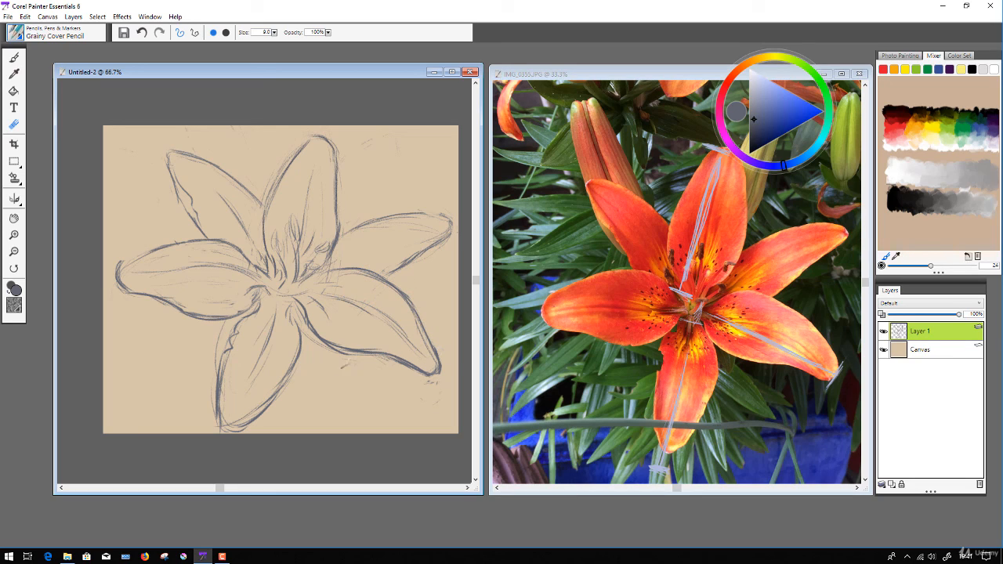